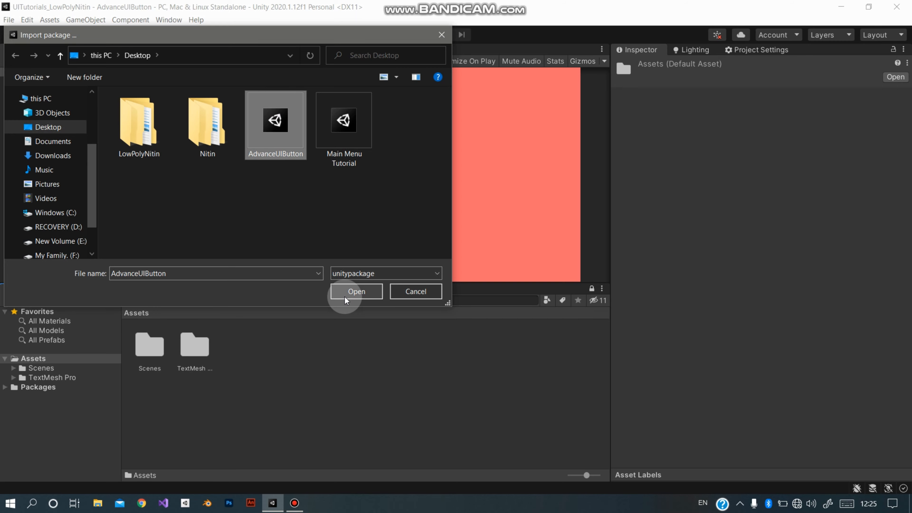
Import all assets from the AdvanceUIButton package and open its imported folder to check the Button and Circle sprites
{"action": "left_click", "coordinate": [345, 297]}
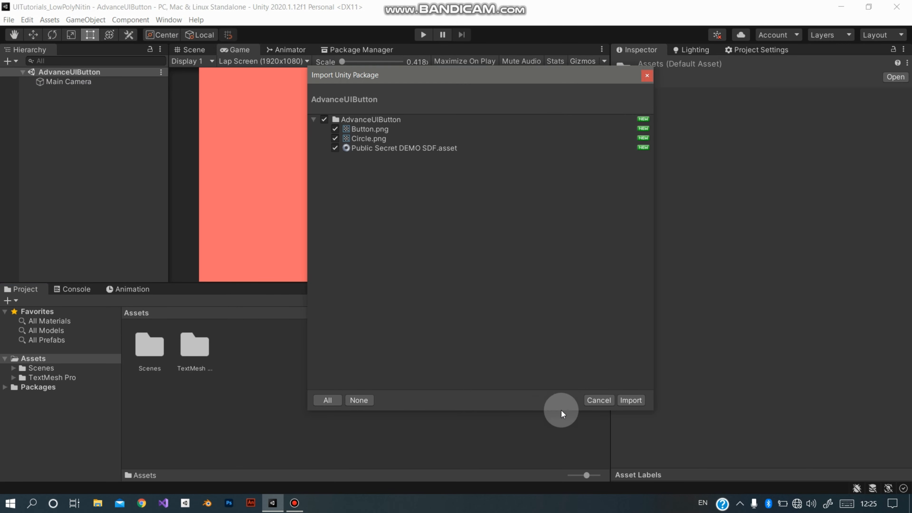
{"action": "left_click", "coordinate": [631, 401]}
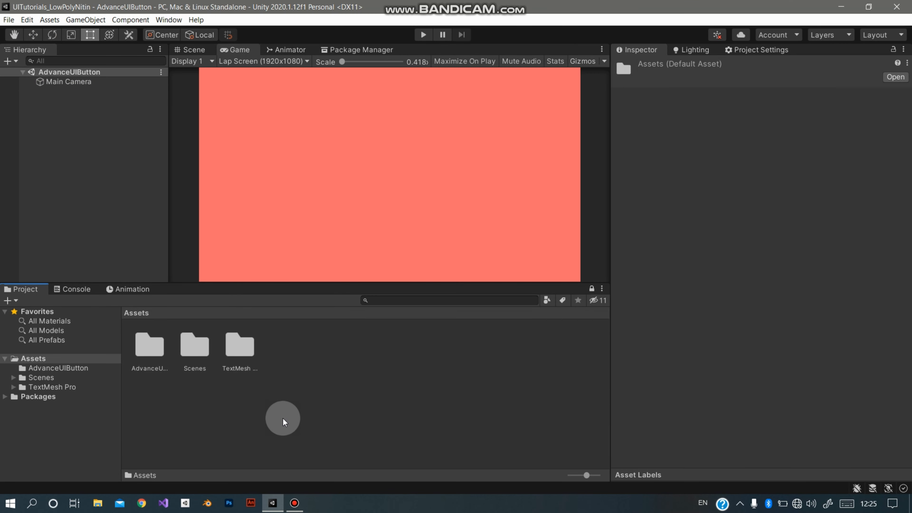
{"action": "double_click", "coordinate": [161, 365]}
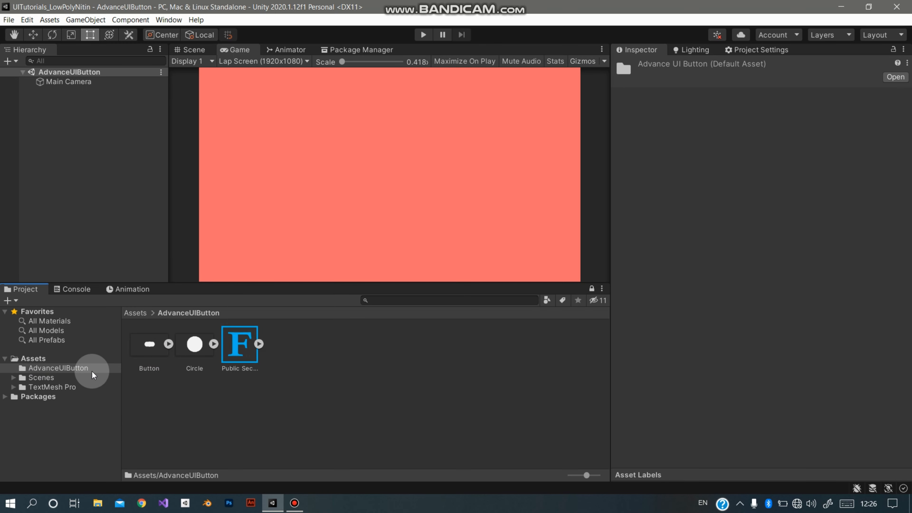
{"action": "left_click", "coordinate": [158, 345]}
{"action": "left_click", "coordinate": [202, 353]}
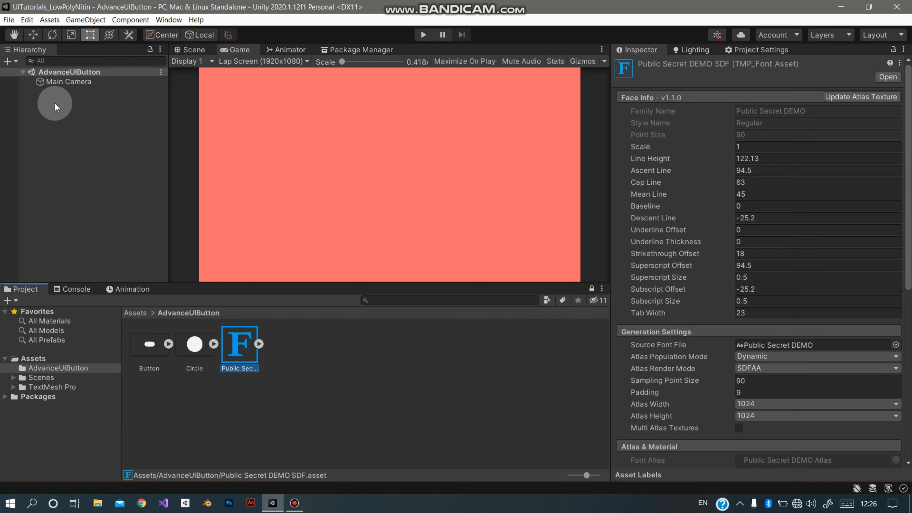
Add a UI Canvas to the scene
{"action": "right_click", "coordinate": [60, 98]}
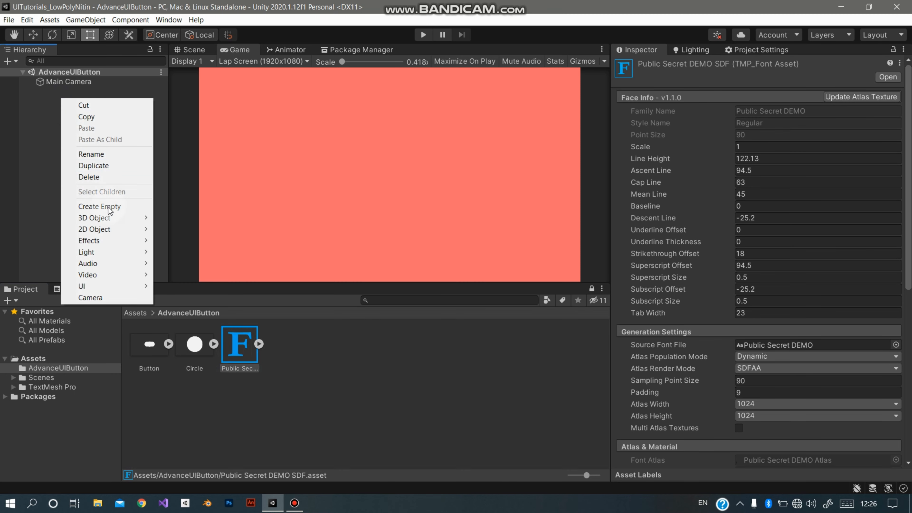
{"action": "mouse_move", "coordinate": [101, 289]}
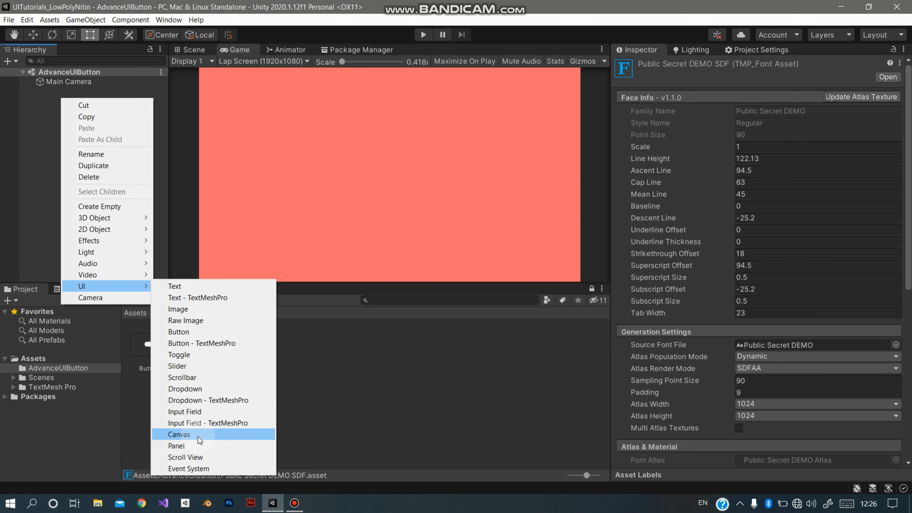
{"action": "left_click", "coordinate": [209, 436]}
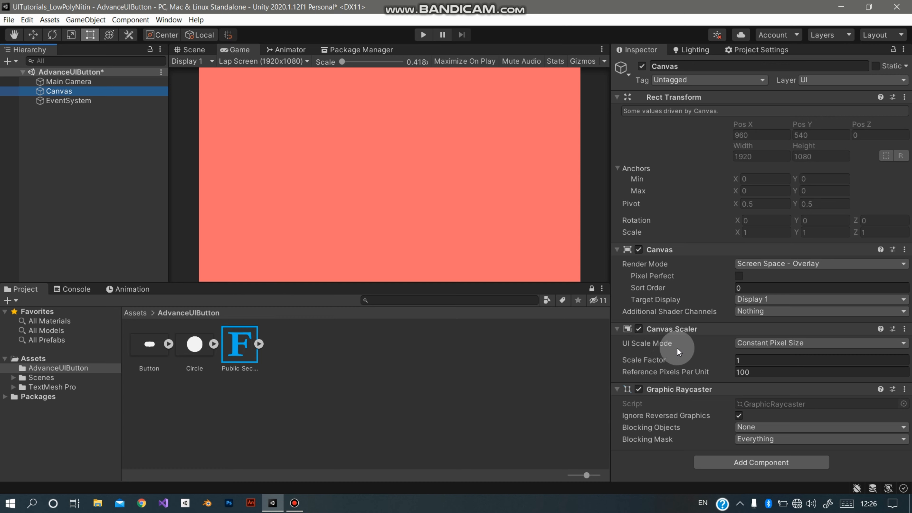
Set the canvas scaler to Scale With Screen Size with a reference resolution of 1920 by 1080
{"action": "left_click", "coordinate": [775, 345]}
{"action": "left_click", "coordinate": [773, 362]}
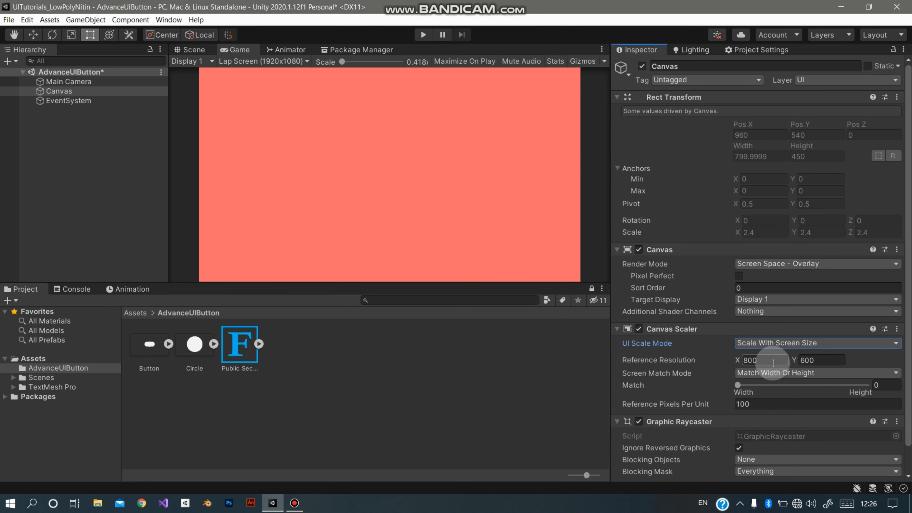
{"action": "left_click", "coordinate": [771, 362]}
{"action": "type", "text": "1"}
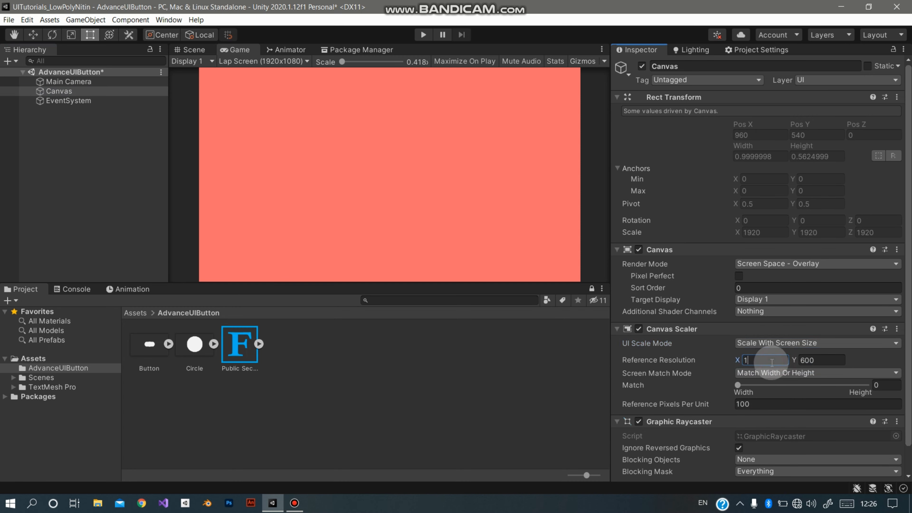
{"action": "type", "text": "920"}
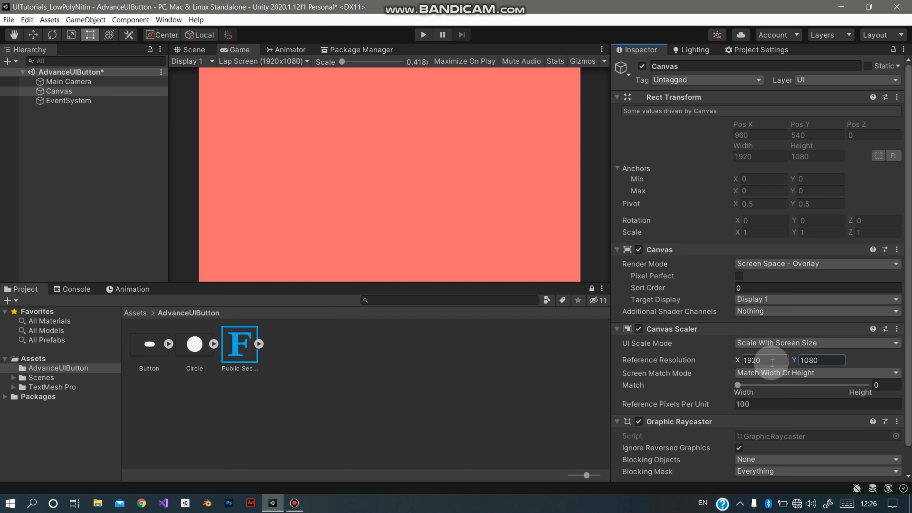
Add a TextMeshPro button to the canvas and give it the imported Button sprite at native size
{"action": "right_click", "coordinate": [58, 90]}
{"action": "mouse_move", "coordinate": [116, 283]}
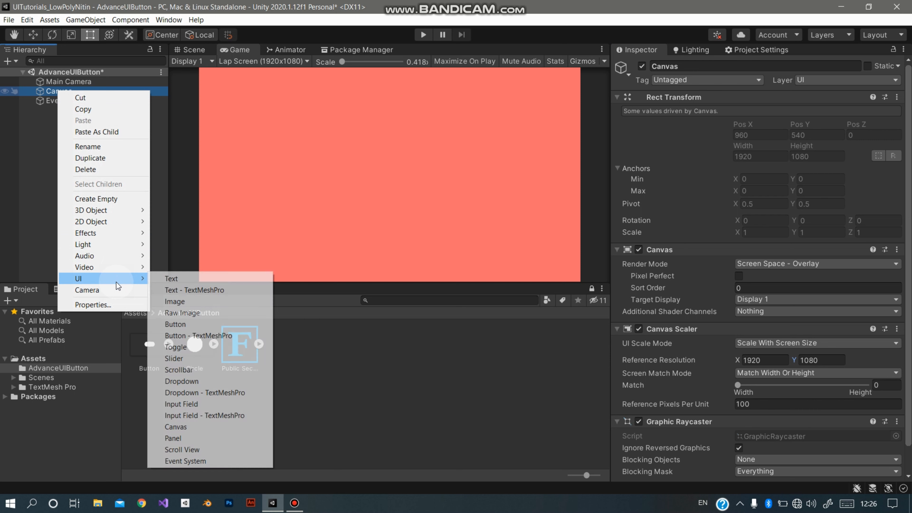
{"action": "left_click", "coordinate": [178, 334]}
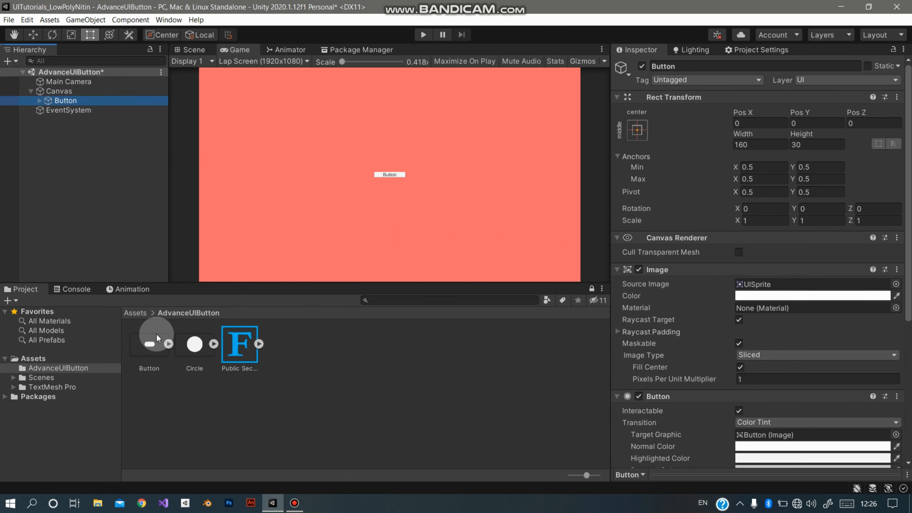
{"action": "left_click_drag", "start_coordinate": [149, 350], "coordinate": [812, 284]}
{"action": "left_click", "coordinate": [764, 390]}
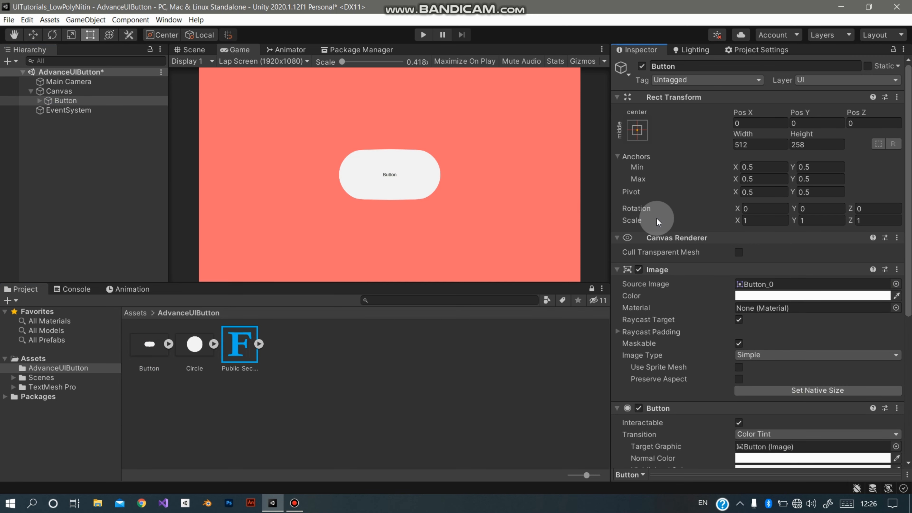
Add a UI Image inside the button, ordered before its text, and give it the Circle sprite at native size
{"action": "left_click", "coordinate": [39, 101]}
{"action": "right_click", "coordinate": [55, 105]}
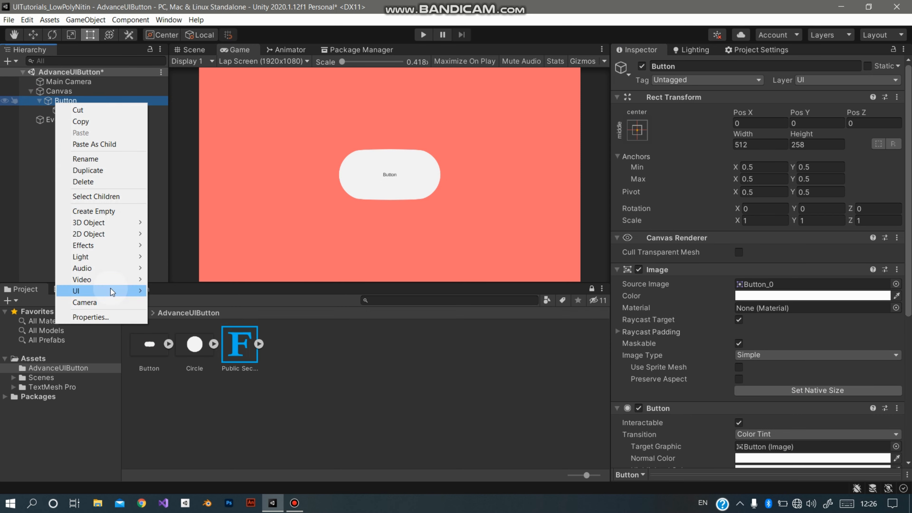
{"action": "mouse_move", "coordinate": [93, 290]}
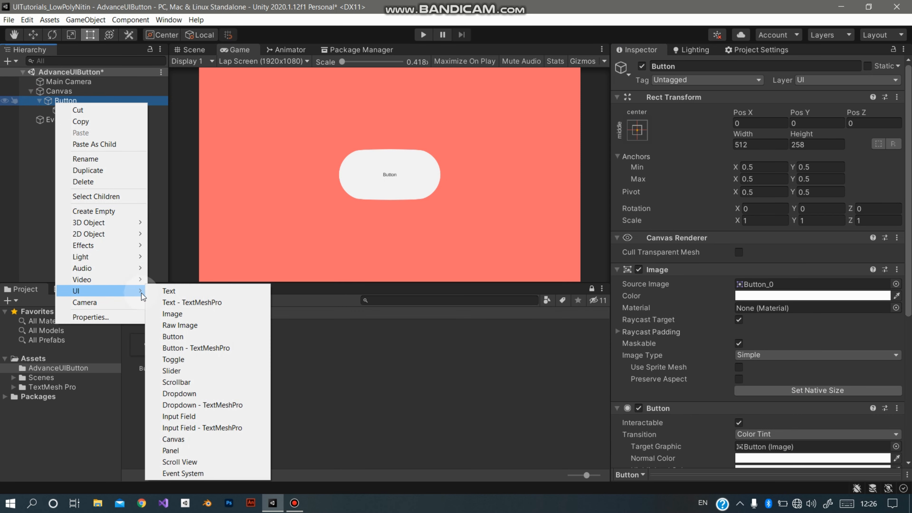
{"action": "left_click", "coordinate": [189, 313]}
{"action": "left_click_drag", "start_coordinate": [88, 120], "coordinate": [97, 105]}
{"action": "left_click_drag", "start_coordinate": [193, 344], "coordinate": [789, 285]}
{"action": "left_click", "coordinate": [800, 394]}
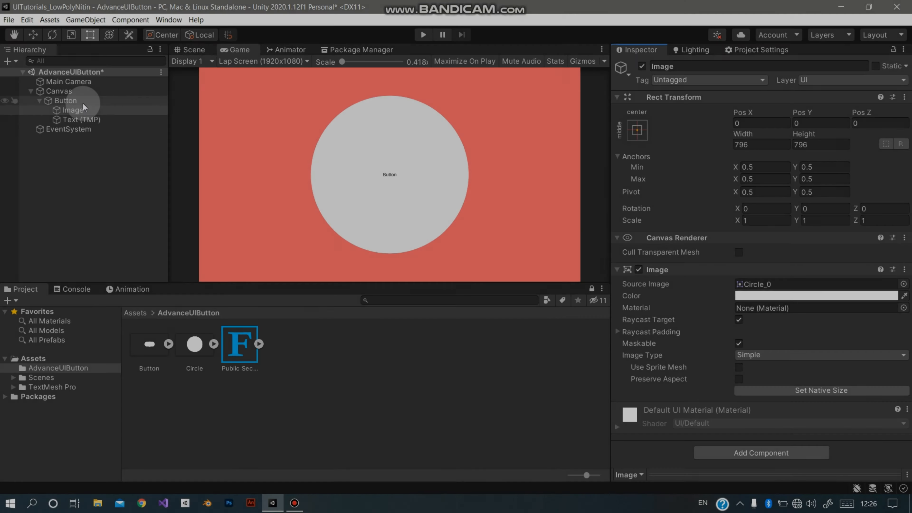
Add a Mask component to the Button object
{"action": "left_click", "coordinate": [82, 101]}
{"action": "scroll", "coordinate": [734, 422], "scroll_direction": "down", "scroll_amount": 5}
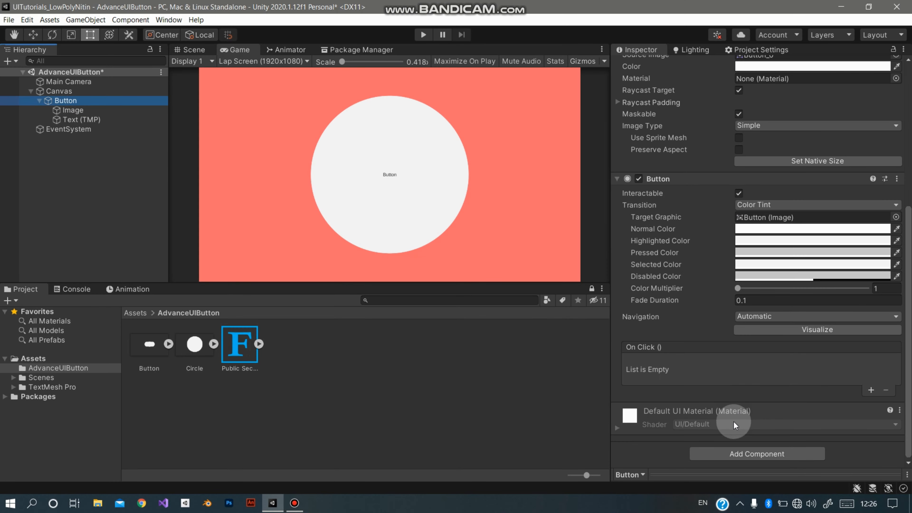
{"action": "left_click", "coordinate": [727, 453]}
{"action": "type", "text": "m"}
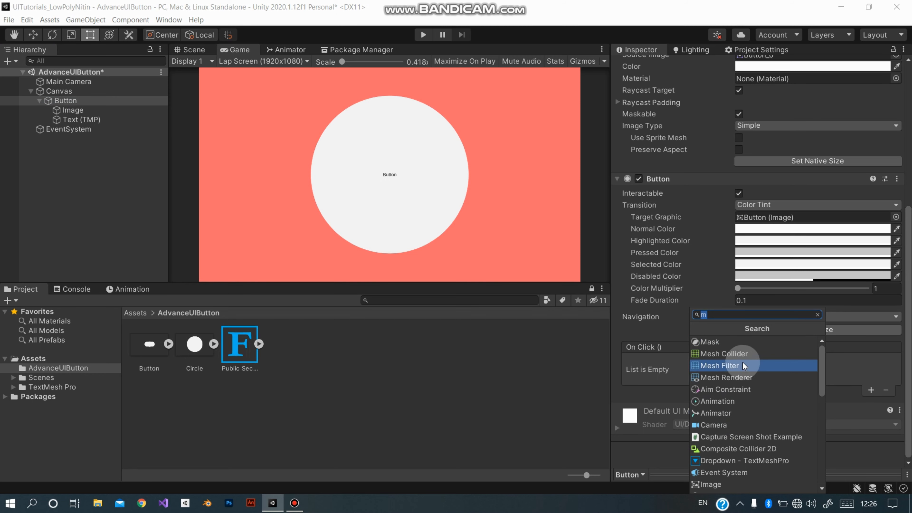
{"action": "left_click", "coordinate": [756, 344]}
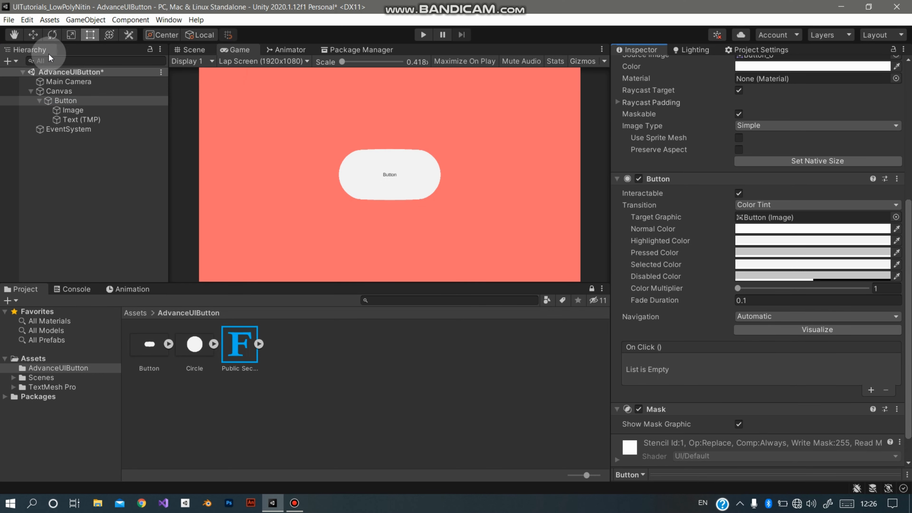
Deactivate the circle Image object and set the Button's image color to hex 3B3E52
{"action": "left_click", "coordinate": [71, 108]}
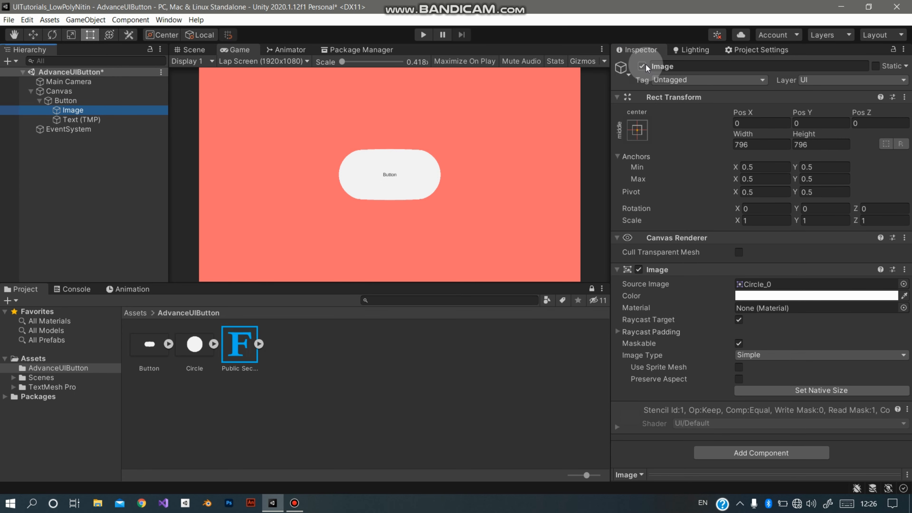
{"action": "left_click", "coordinate": [640, 67]}
{"action": "left_click", "coordinate": [65, 101]}
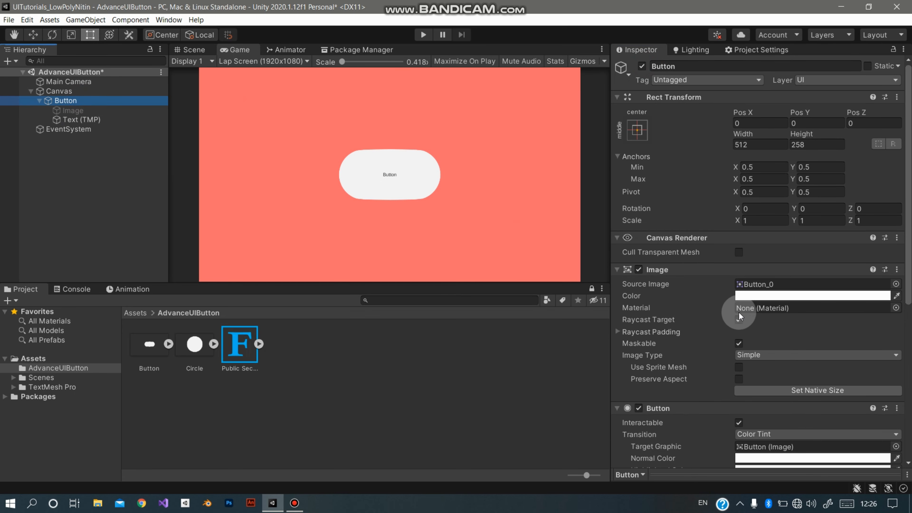
{"action": "left_click", "coordinate": [765, 295]}
{"action": "left_click", "coordinate": [885, 453]}
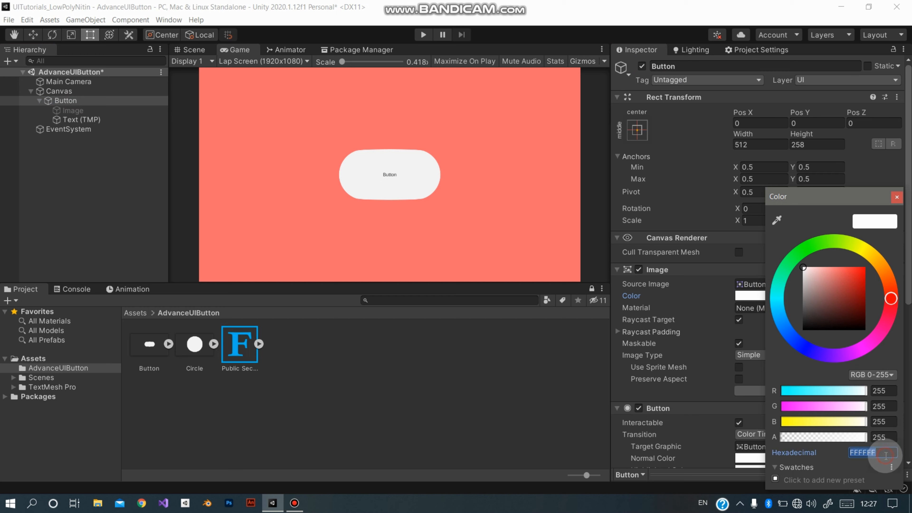
{"action": "type", "text": "41455C"}
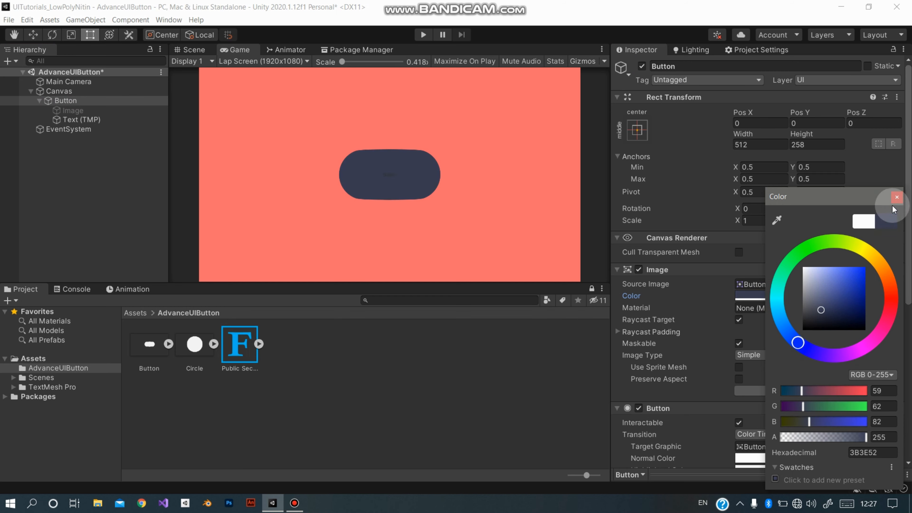
{"action": "left_click", "coordinate": [894, 197]}
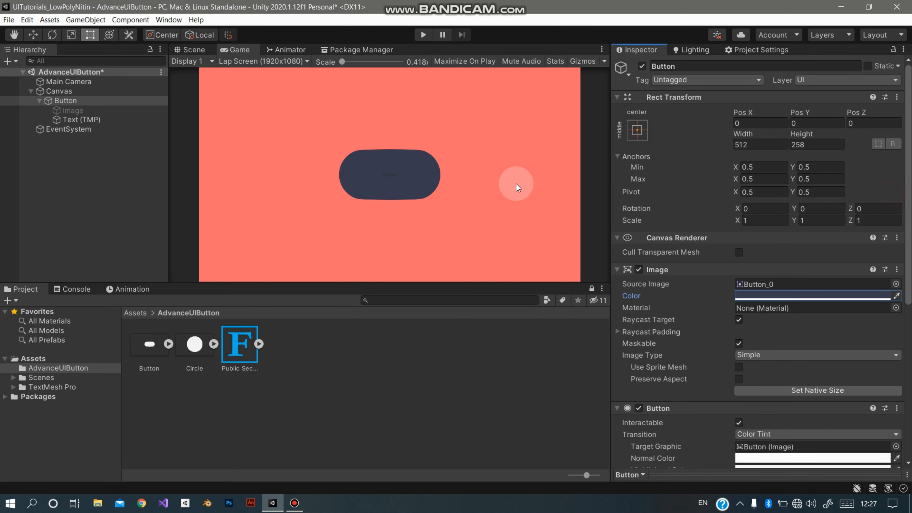
Assign the Public Secret DEMO SDF font to the button's text and set its font size to 100
{"action": "left_click", "coordinate": [60, 112]}
{"action": "left_click", "coordinate": [71, 120]}
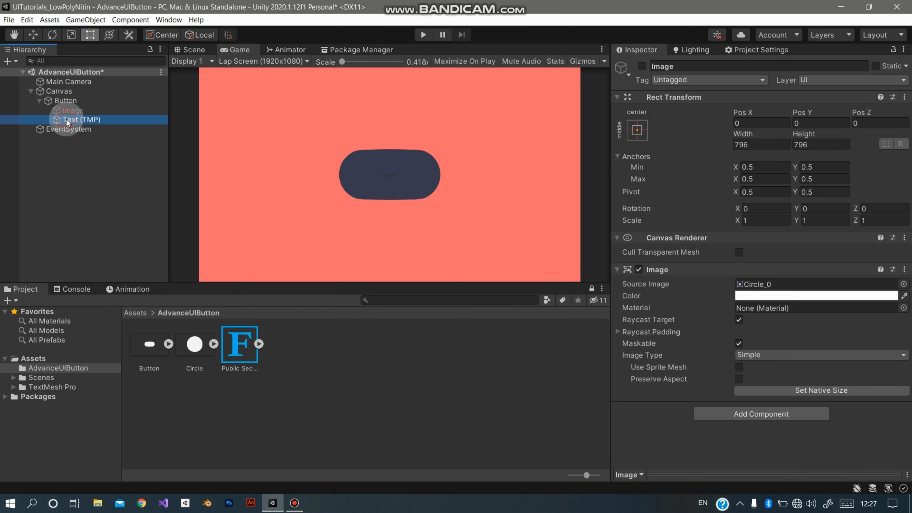
{"action": "left_click_drag", "start_coordinate": [242, 346], "coordinate": [784, 383]}
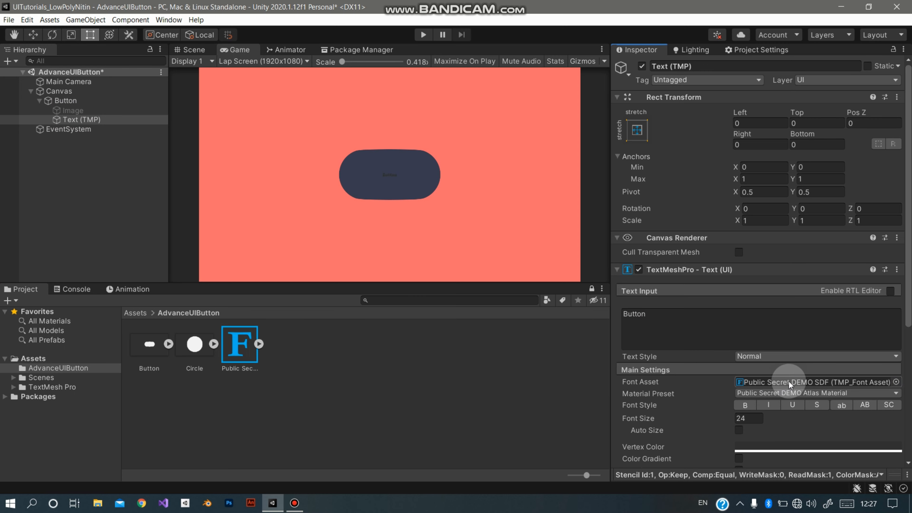
{"action": "scroll", "coordinate": [754, 359], "scroll_direction": "down", "scroll_amount": 3}
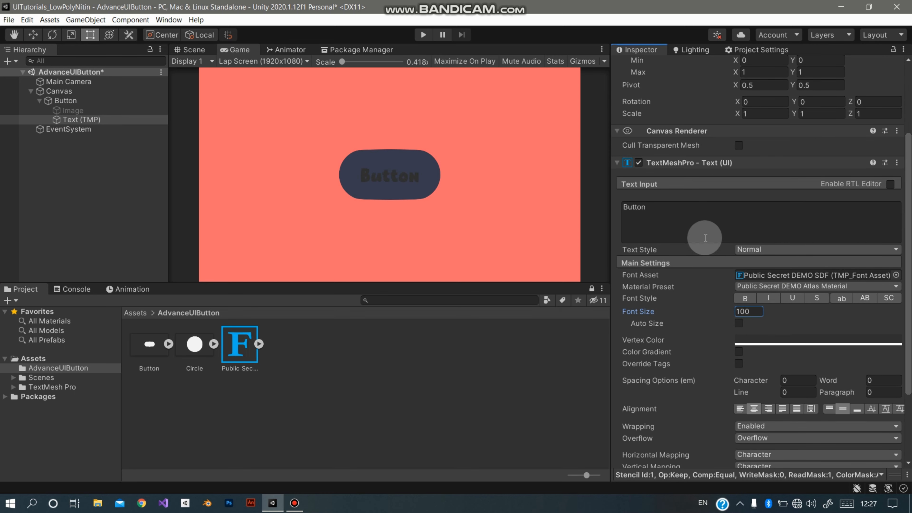
Change the button's label to "BUTTON" and make its vertex color white
{"action": "left_click", "coordinate": [702, 223]}
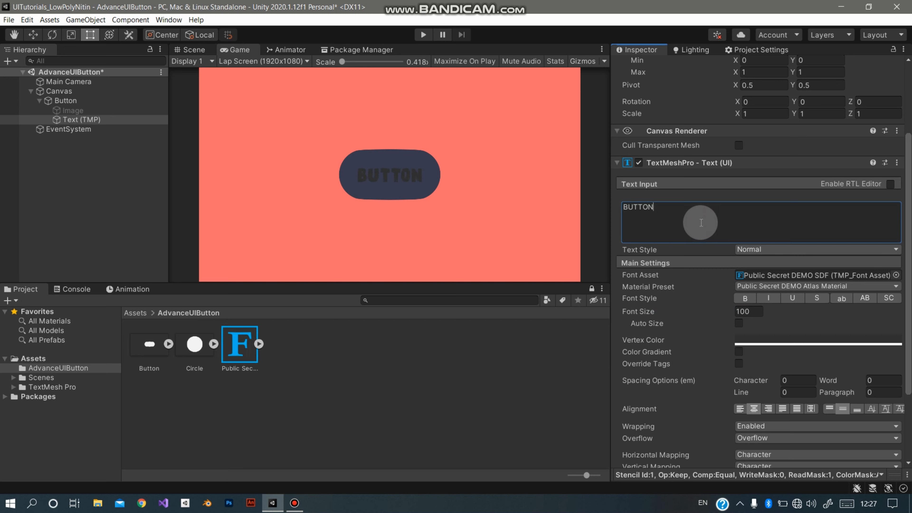
{"action": "left_click", "coordinate": [814, 340]}
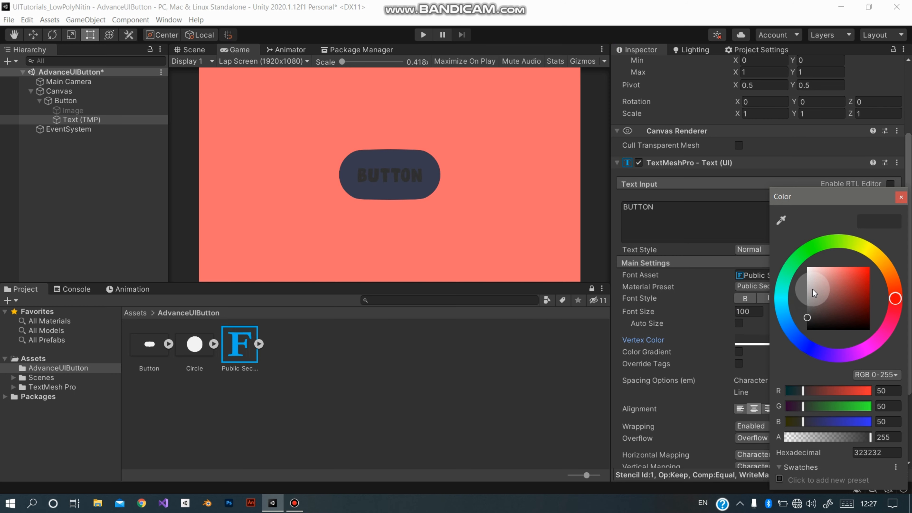
{"action": "left_click_drag", "start_coordinate": [813, 294], "coordinate": [808, 267]}
{"action": "left_click", "coordinate": [901, 196]}
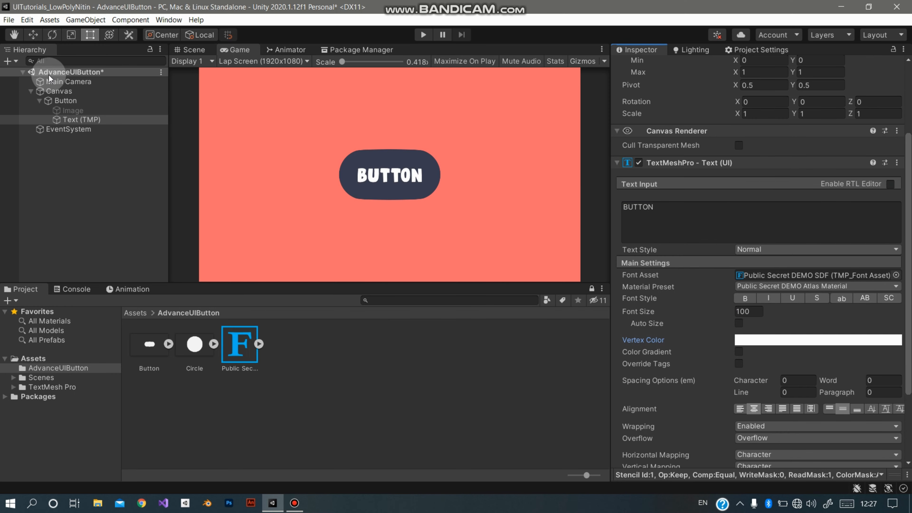
Reactivate the circle Image object inside the button and save the scene
{"action": "left_click", "coordinate": [73, 111]}
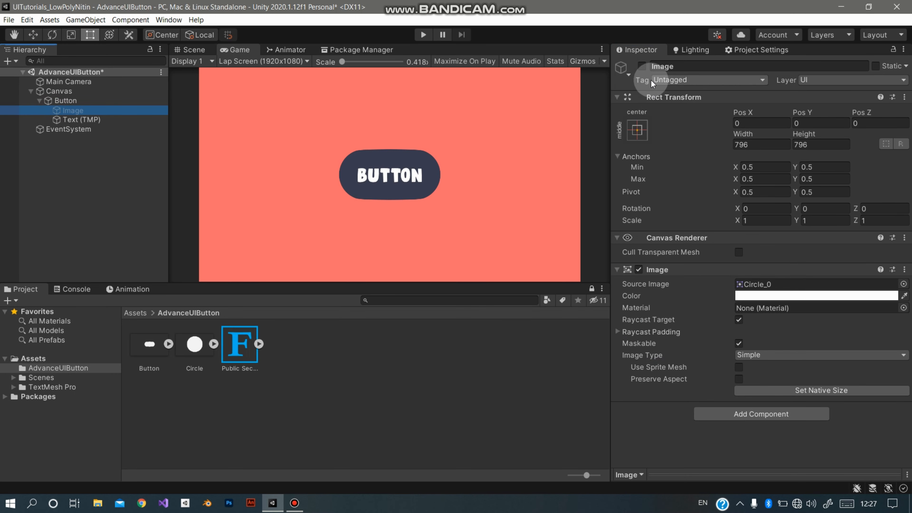
{"action": "left_click", "coordinate": [642, 66]}
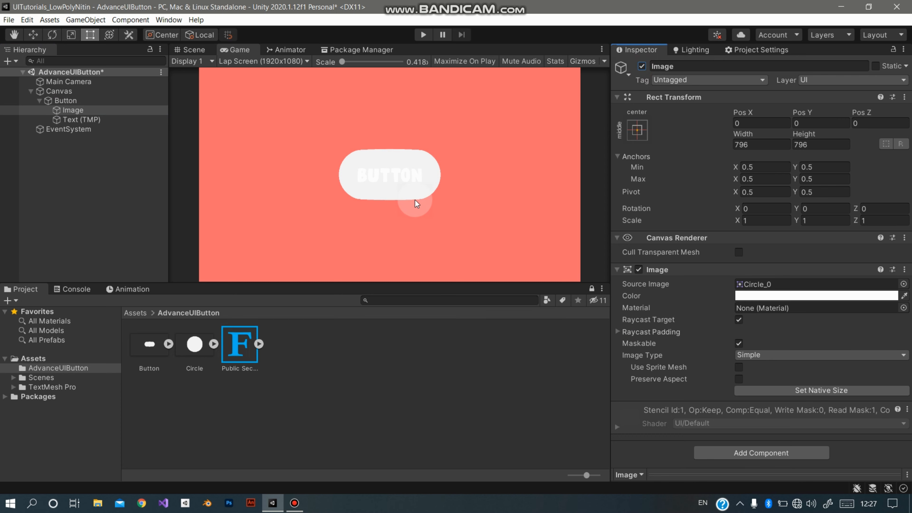
{"action": "left_click", "coordinate": [129, 112]}
{"action": "key", "text": "ctrl+s"}
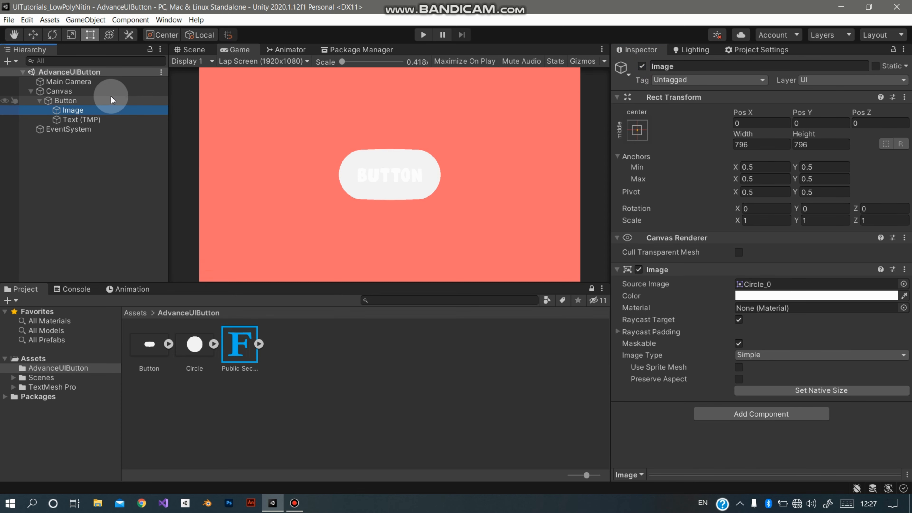
Set the Button component's transition to Animation and its navigation to None
{"action": "left_click", "coordinate": [99, 101]}
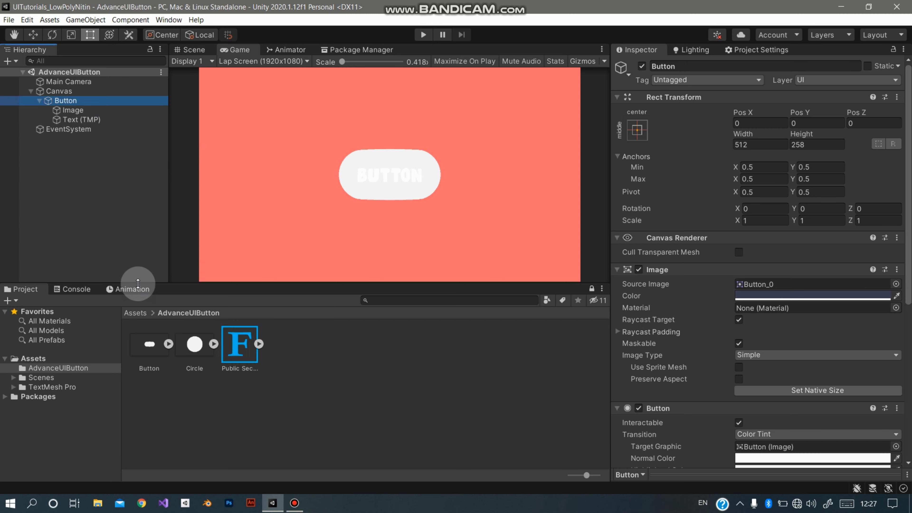
{"action": "left_click", "coordinate": [139, 290]}
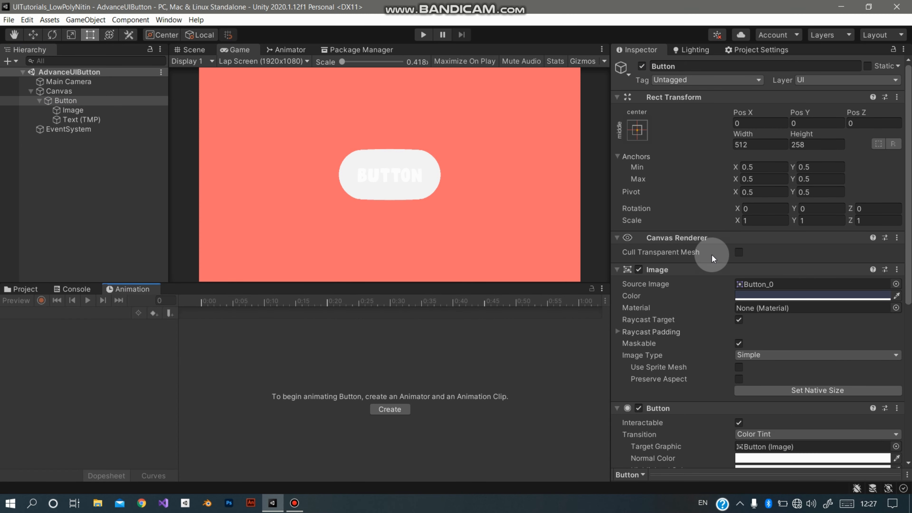
{"action": "scroll", "coordinate": [678, 252], "scroll_direction": "down", "scroll_amount": 3}
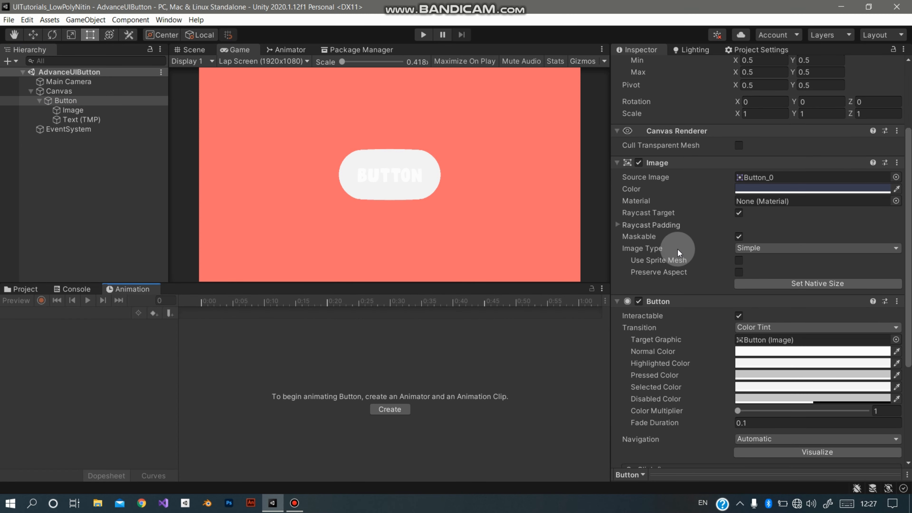
{"action": "left_click", "coordinate": [672, 166]}
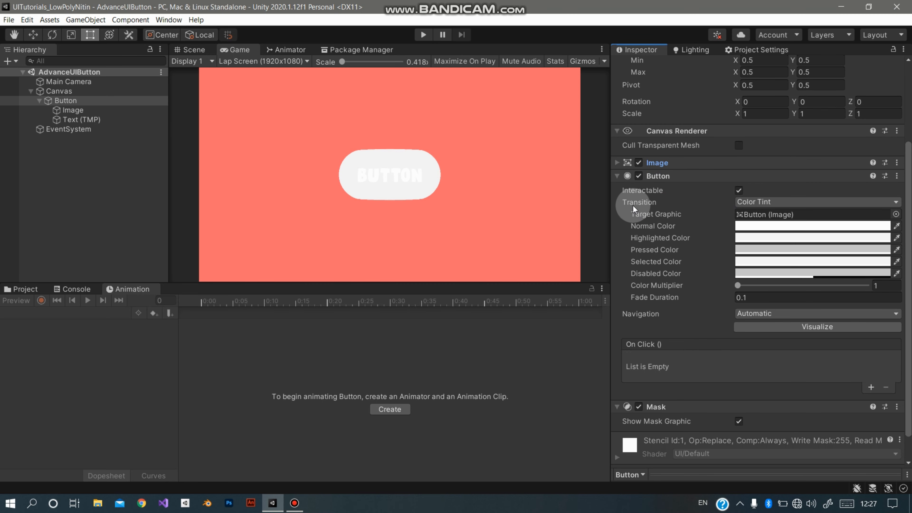
{"action": "left_click", "coordinate": [755, 205]}
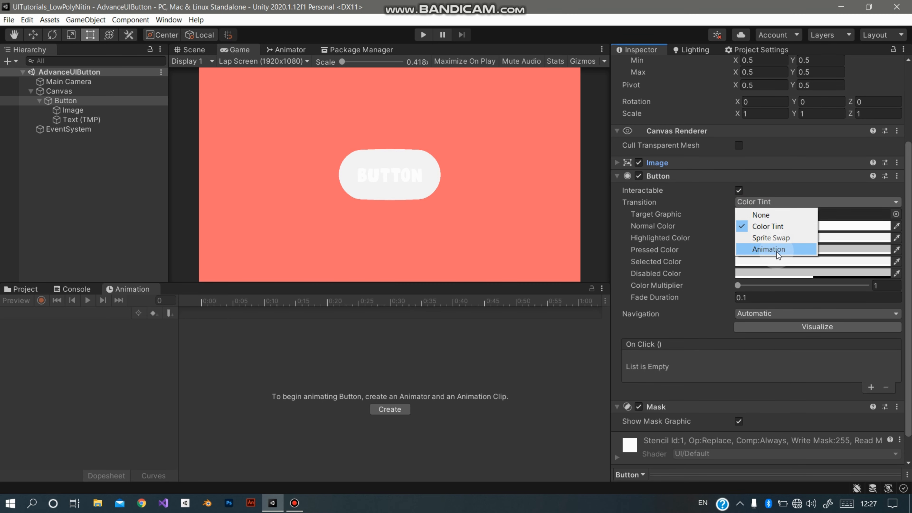
{"action": "left_click", "coordinate": [763, 249]}
{"action": "left_click", "coordinate": [766, 292]}
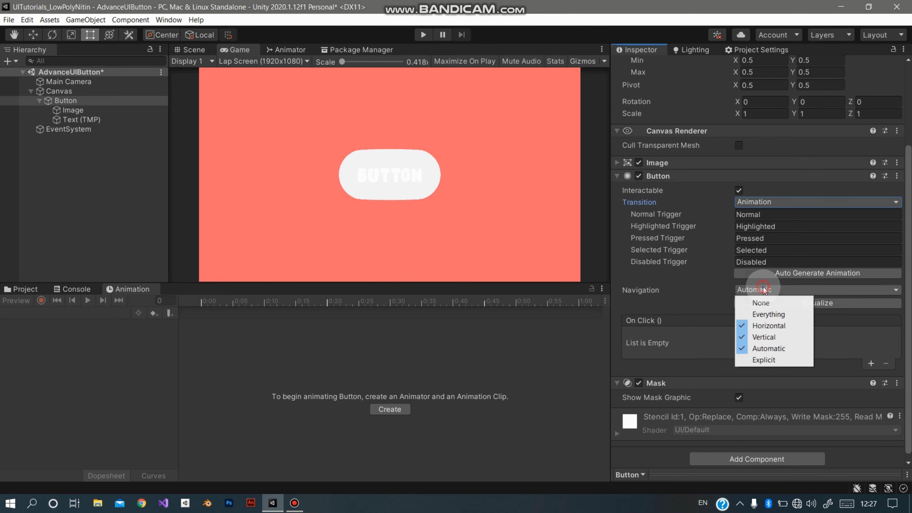
{"action": "left_click", "coordinate": [768, 301]}
Auto-generate the button's animations, saving the controller as Button in a new Assets folder named Animations
{"action": "left_click", "coordinate": [792, 273]}
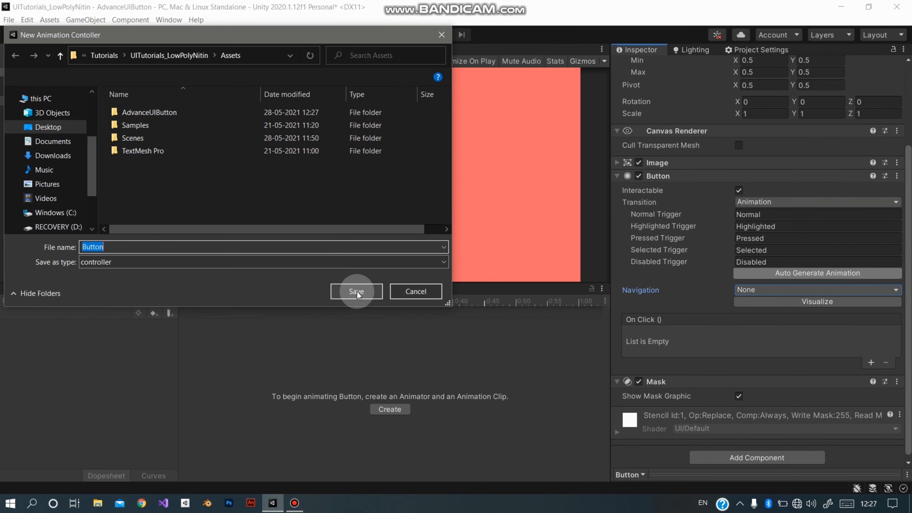
{"action": "left_click", "coordinate": [187, 178]}
{"action": "right_click", "coordinate": [187, 177]}
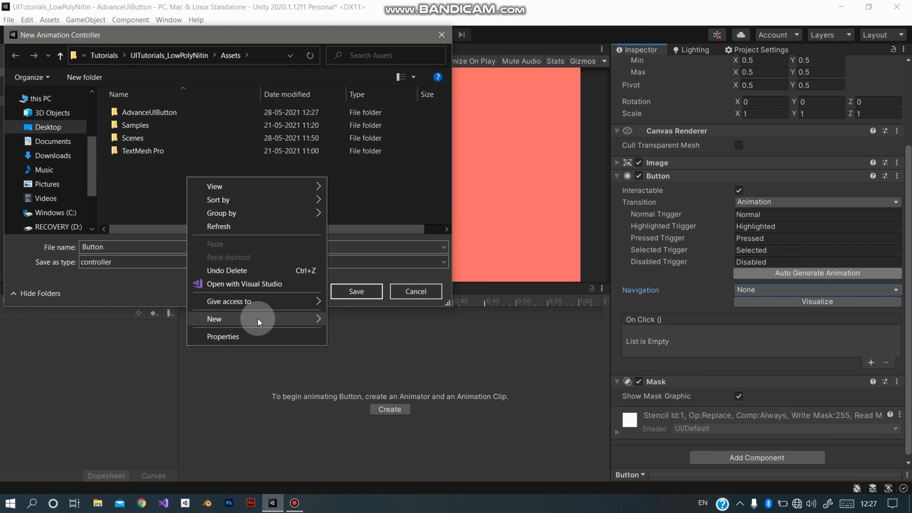
{"action": "left_click", "coordinate": [332, 318]}
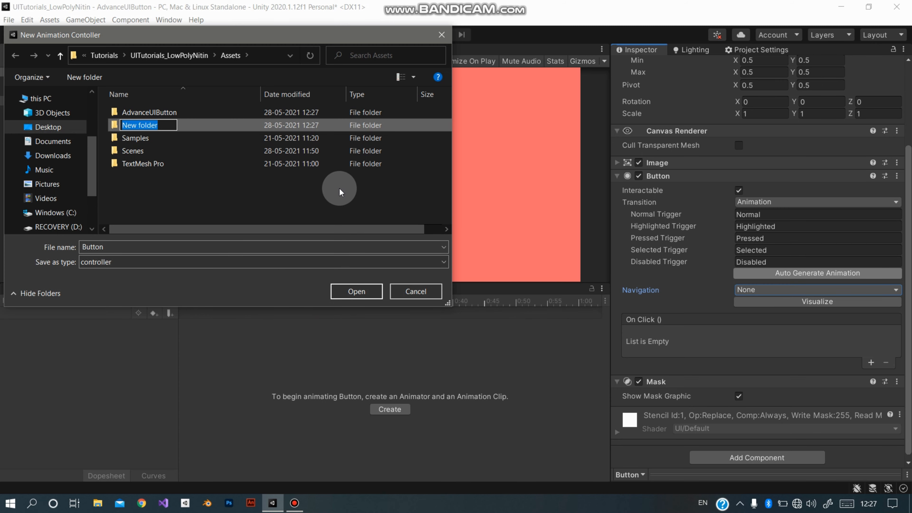
{"action": "type", "text": "Animations"}
{"action": "key", "text": "Return"}
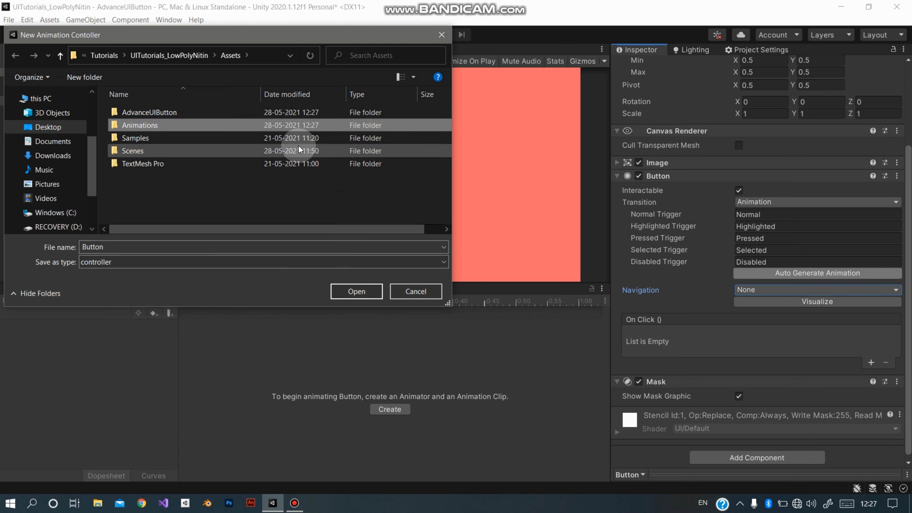
{"action": "double_click", "coordinate": [265, 125]}
{"action": "left_click", "coordinate": [354, 290]}
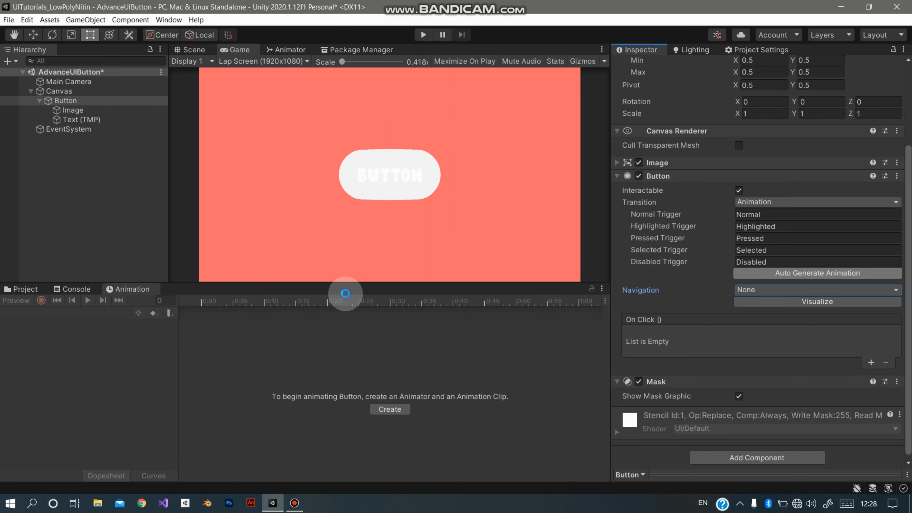
Start recording the Button's Highlighted clip and key the child Image's Pos Y at 550 on frame 0
{"action": "left_click", "coordinate": [90, 104]}
{"action": "left_click", "coordinate": [36, 313]}
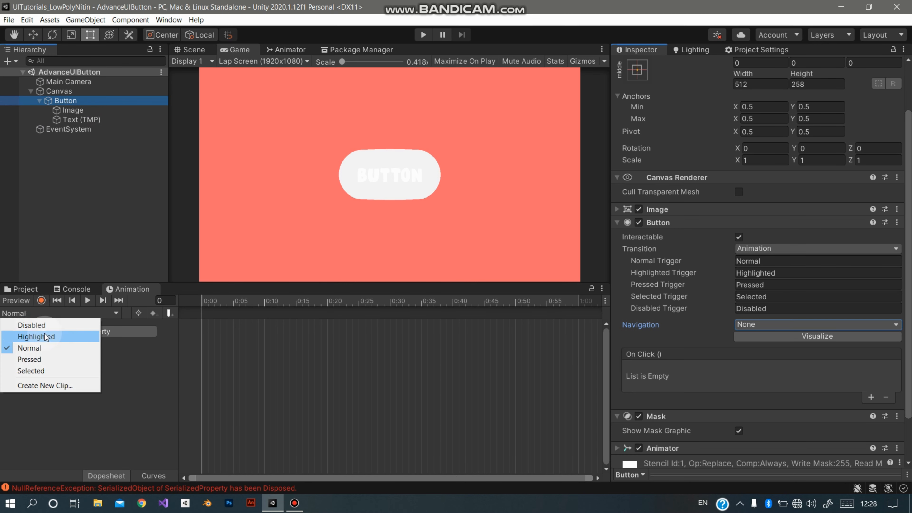
{"action": "left_click", "coordinate": [45, 336]}
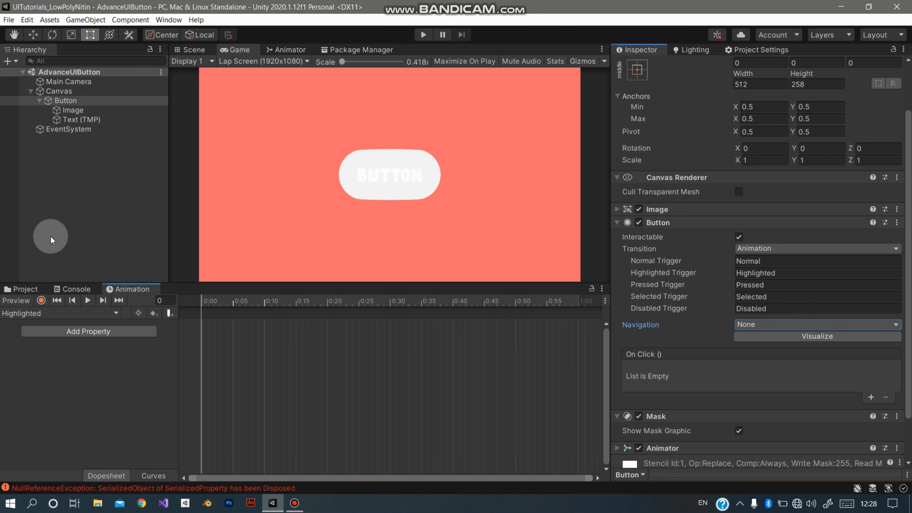
{"action": "left_click", "coordinate": [41, 300]}
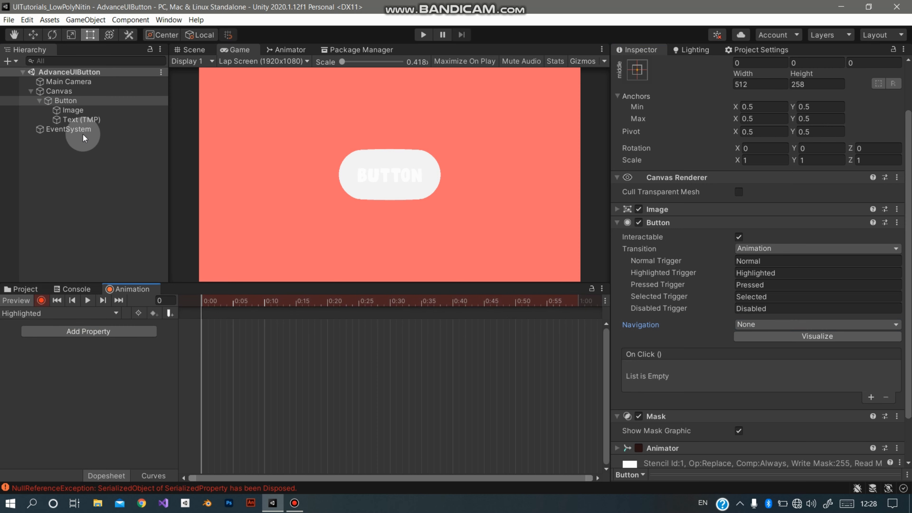
{"action": "left_click", "coordinate": [61, 111]}
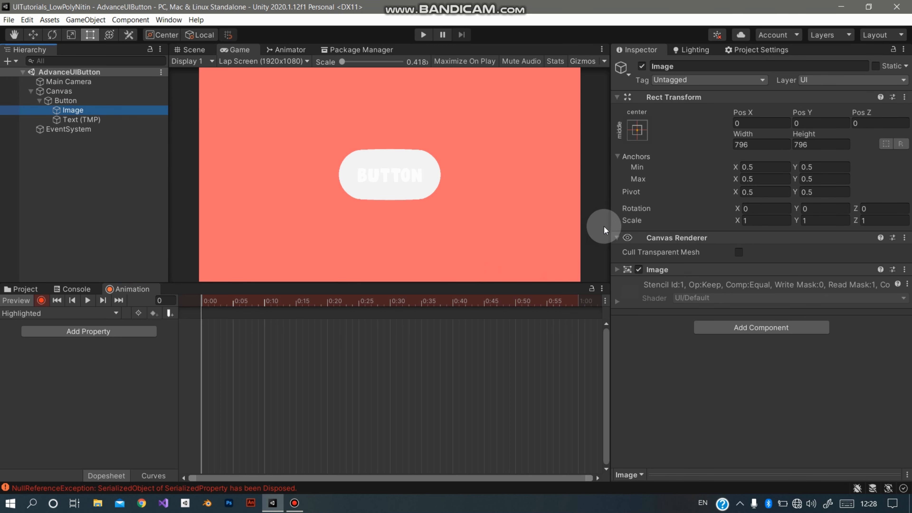
{"action": "left_click_drag", "start_coordinate": [797, 115], "coordinate": [812, 121]}
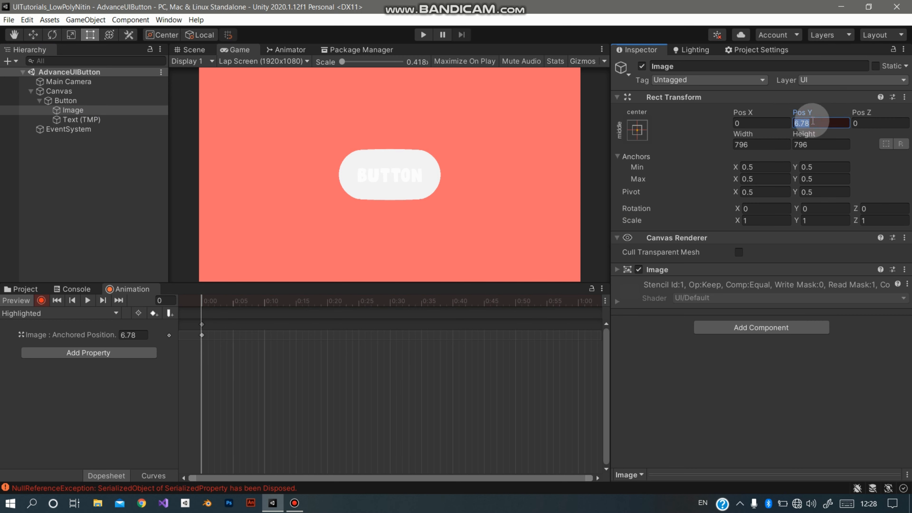
{"action": "type", "text": "500"}
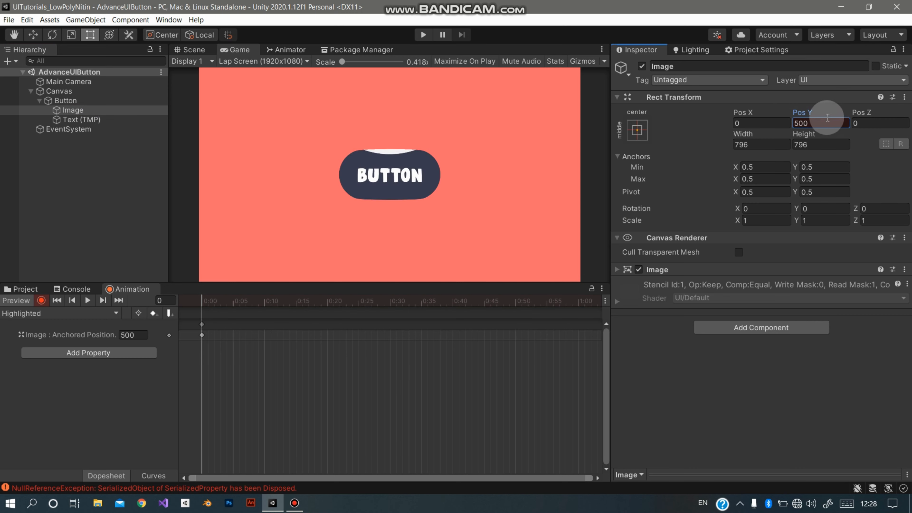
{"action": "type", "text": "550"}
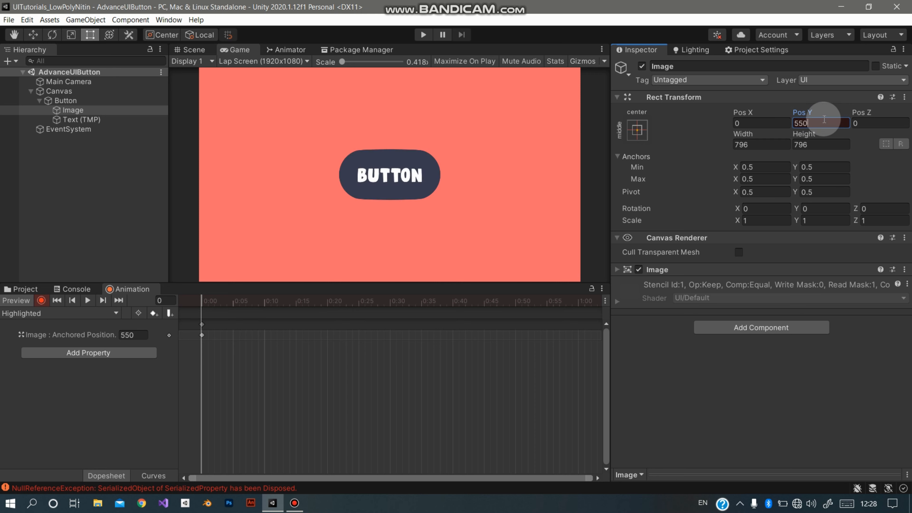
Key the Image's Pos Y at 0 on frame 30 of the Highlighted clip
{"action": "left_click_drag", "start_coordinate": [233, 308], "coordinate": [389, 303]}
{"action": "left_click", "coordinate": [827, 121]}
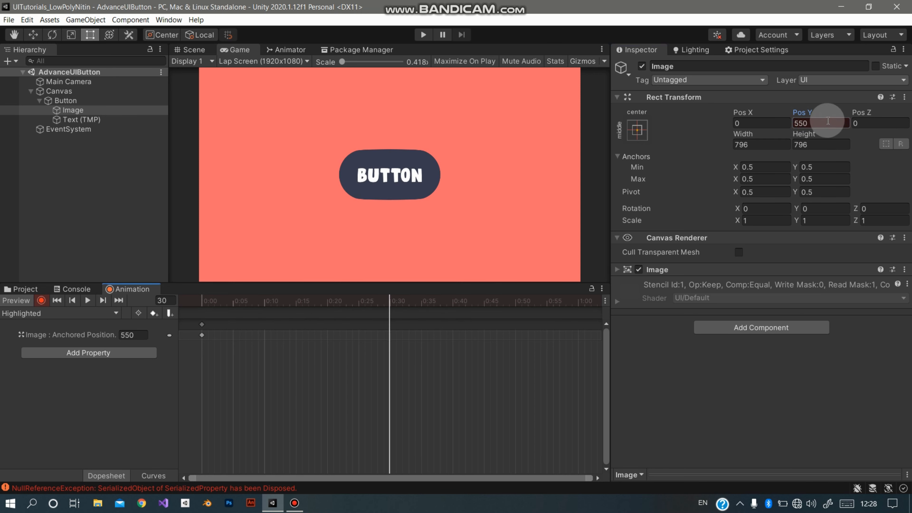
{"action": "type", "text": "0"}
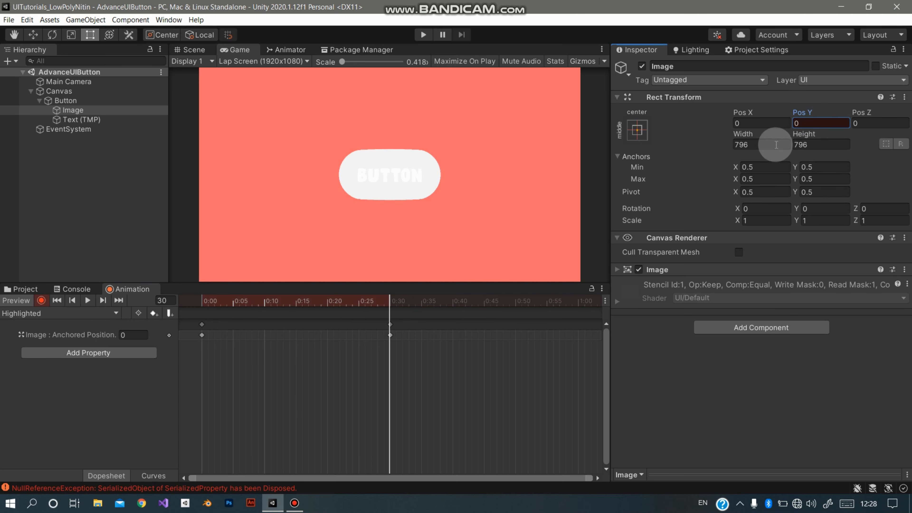
Key the Text (TMP) vertex color as white FFFFFF on frame 20
{"action": "left_click_drag", "start_coordinate": [346, 303], "coordinate": [327, 303]}
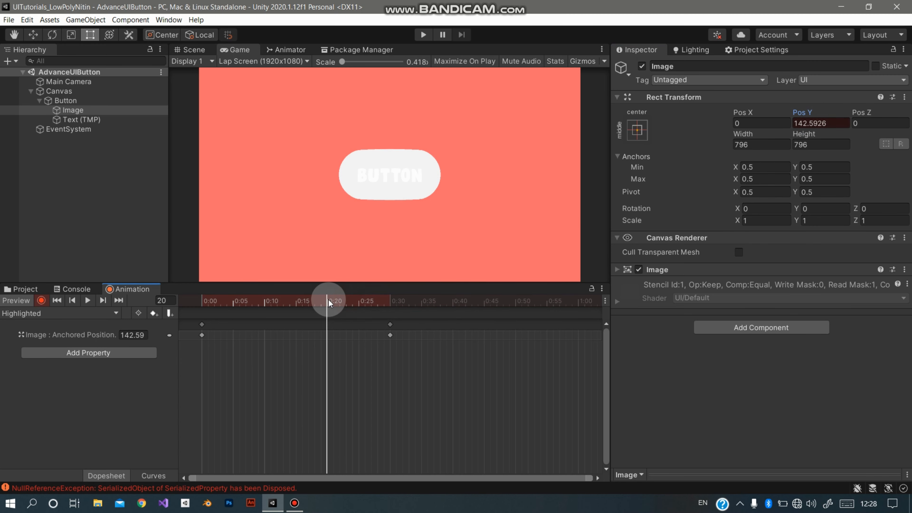
{"action": "left_click", "coordinate": [70, 120]}
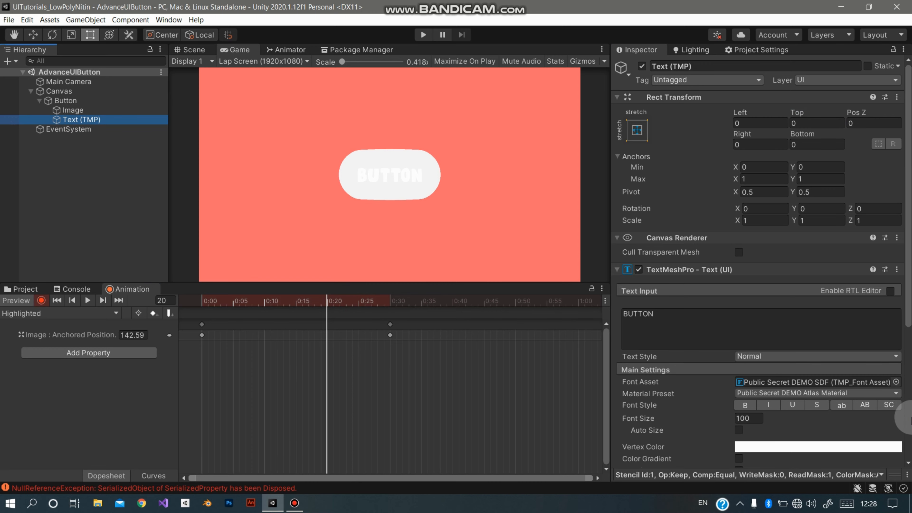
{"action": "scroll", "coordinate": [772, 363], "scroll_direction": "down", "scroll_amount": 3}
{"action": "left_click", "coordinate": [762, 339]}
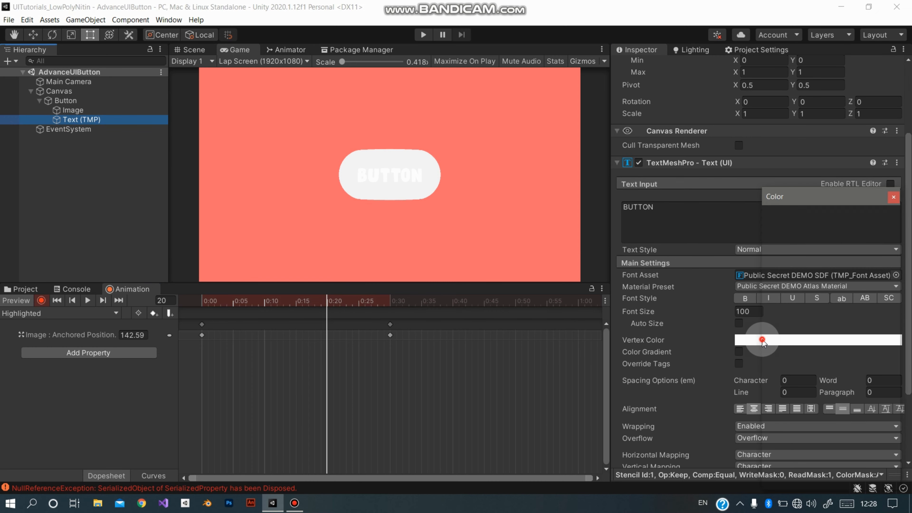
{"action": "left_click", "coordinate": [820, 284]}
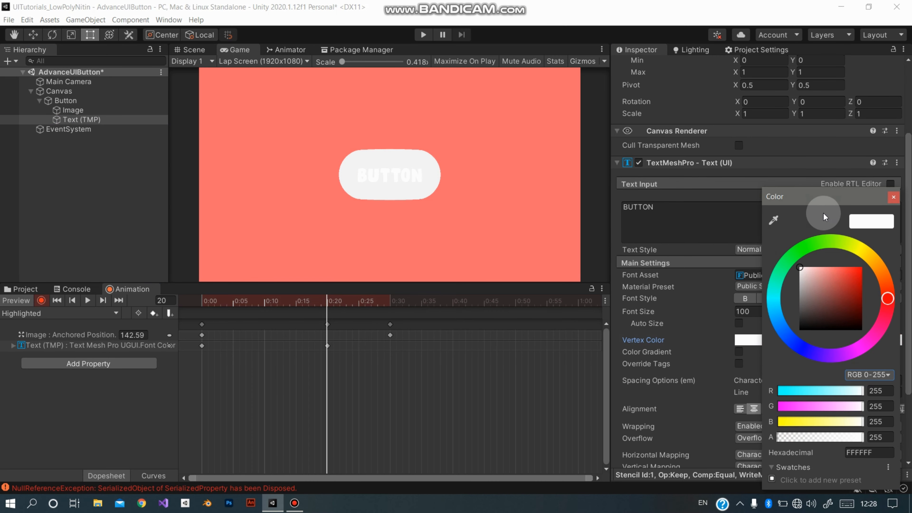
{"action": "left_click", "coordinate": [893, 197]}
Key the text's character spacing at 0 on frame 20 and at 8 on frame 30
{"action": "scroll", "coordinate": [801, 331], "scroll_direction": "down", "scroll_amount": 3}
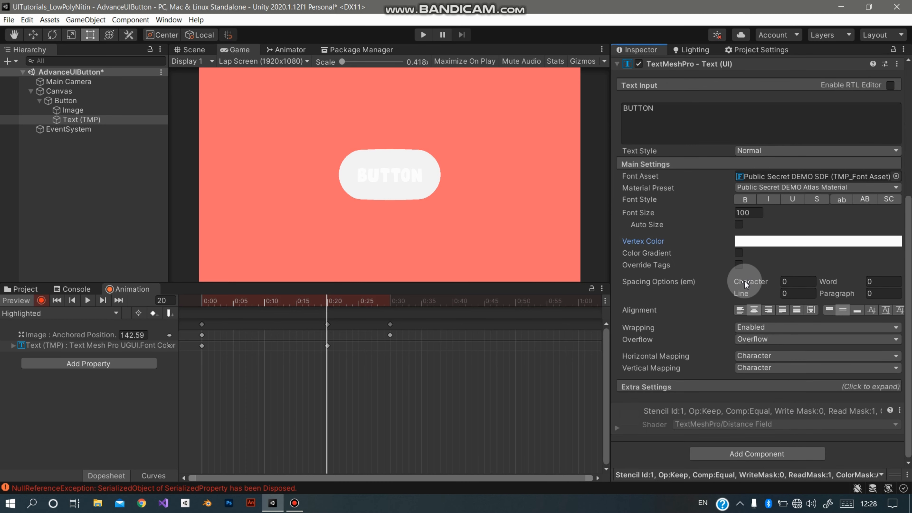
{"action": "left_click_drag", "start_coordinate": [745, 282], "coordinate": [792, 286]}
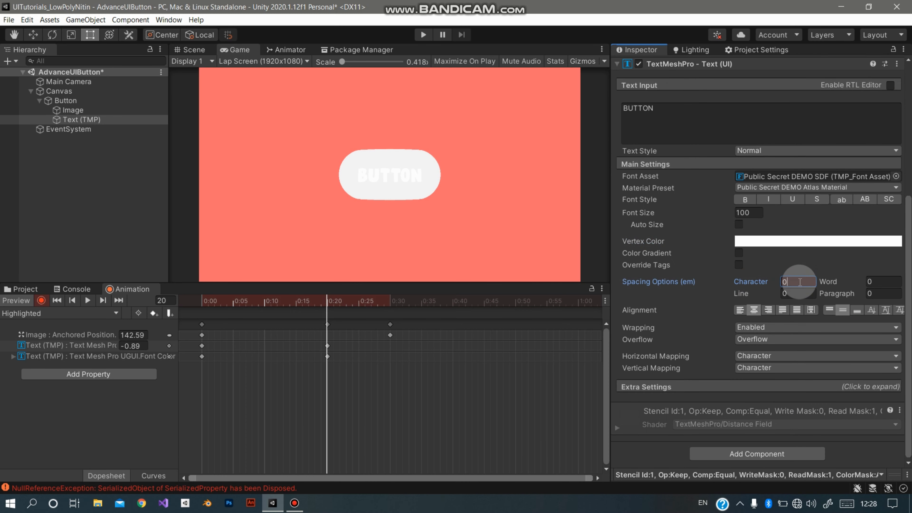
{"action": "key", "text": "Return"}
{"action": "left_click", "coordinate": [371, 306]}
{"action": "left_click_drag", "start_coordinate": [371, 307], "coordinate": [390, 303]}
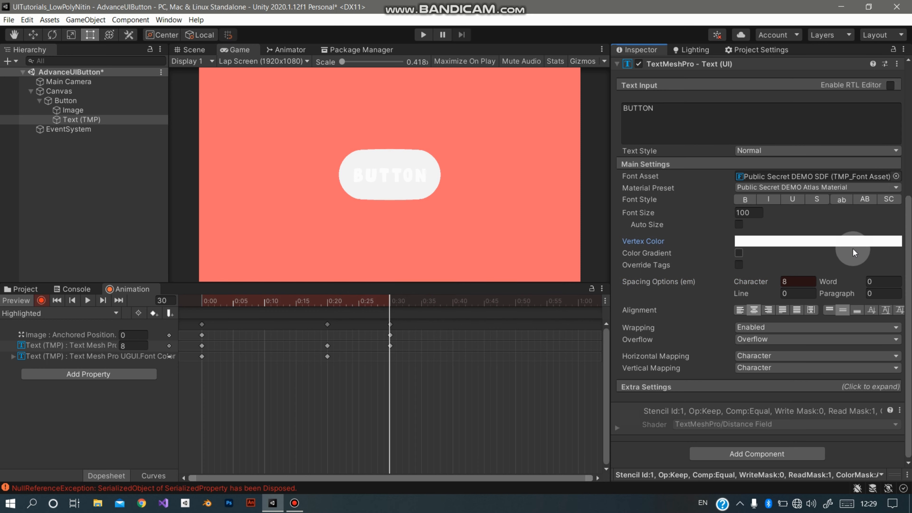
Key the text's vertex color on frame 30 as the background's coral FF6B6C and preview the Highlighted clip
{"action": "left_click", "coordinate": [854, 252]}
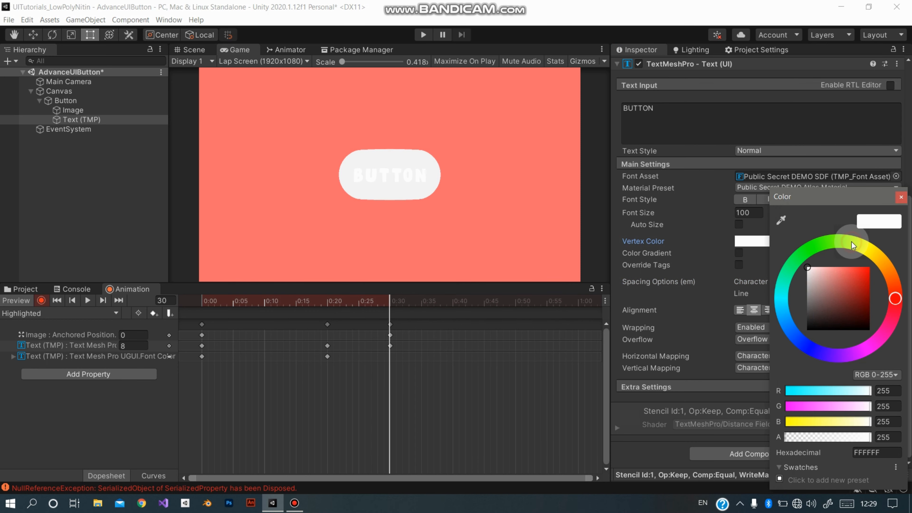
{"action": "left_click", "coordinate": [779, 218]}
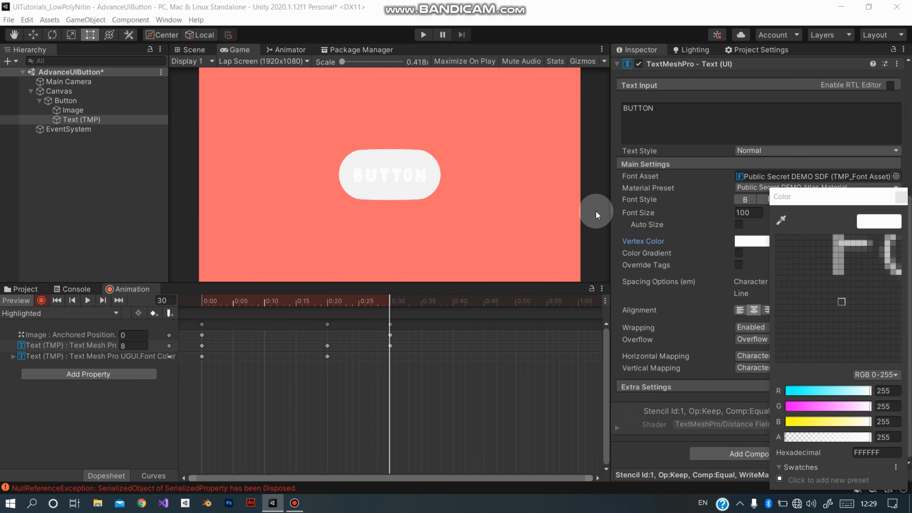
{"action": "left_click", "coordinate": [524, 172]}
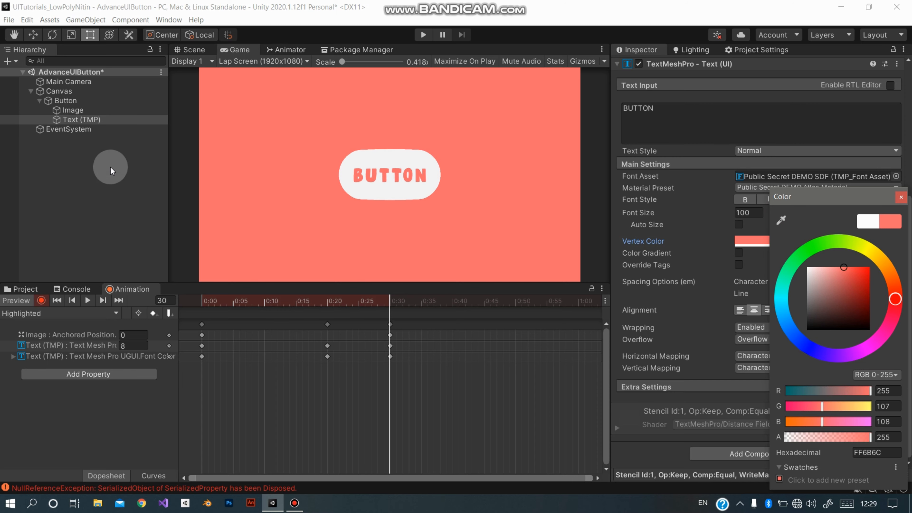
{"action": "left_click", "coordinate": [93, 302]}
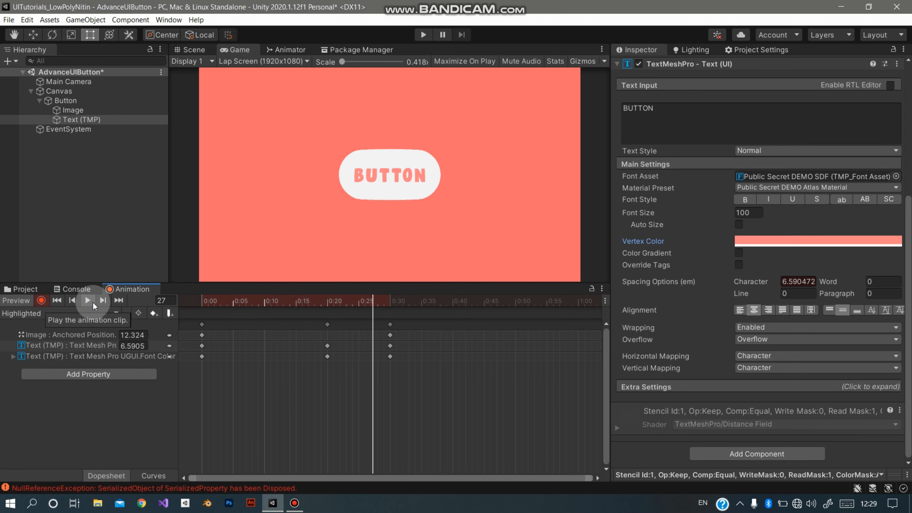
Switch to the Pressed clip and key the Button's Scale at 1 on frame 0
{"action": "left_click", "coordinate": [75, 313]}
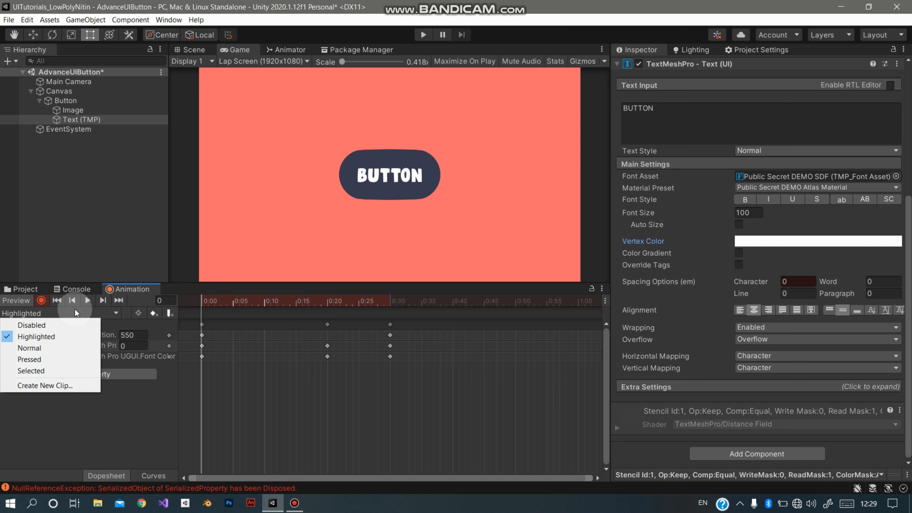
{"action": "left_click", "coordinate": [53, 362]}
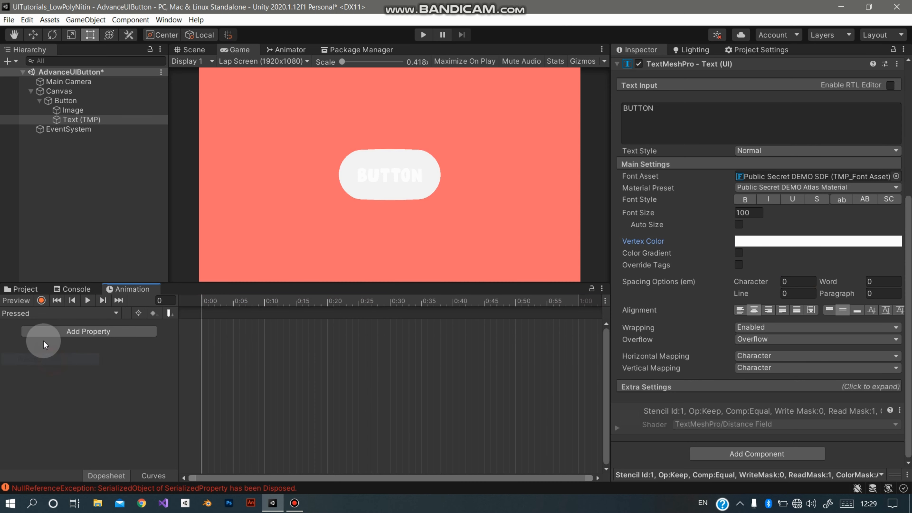
{"action": "left_click", "coordinate": [83, 103]}
{"action": "scroll", "coordinate": [670, 146], "scroll_direction": "up", "scroll_amount": 3}
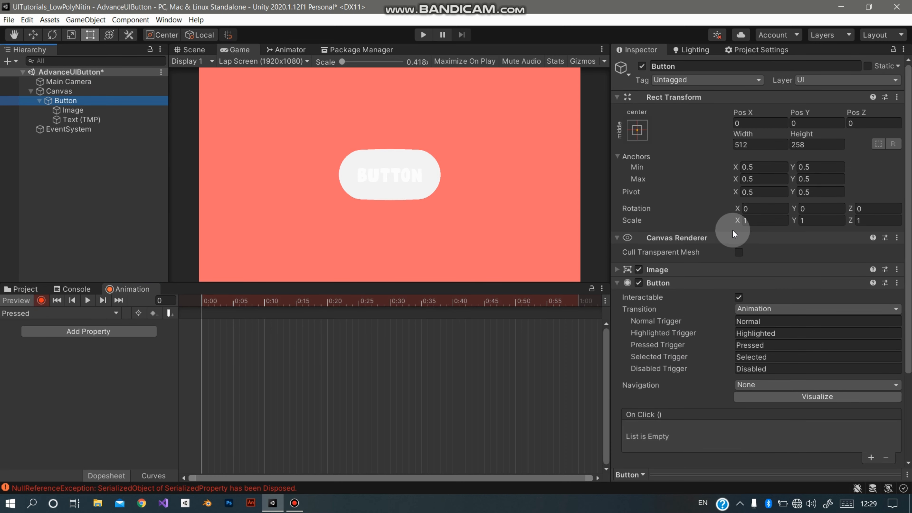
{"action": "left_click", "coordinate": [743, 220]}
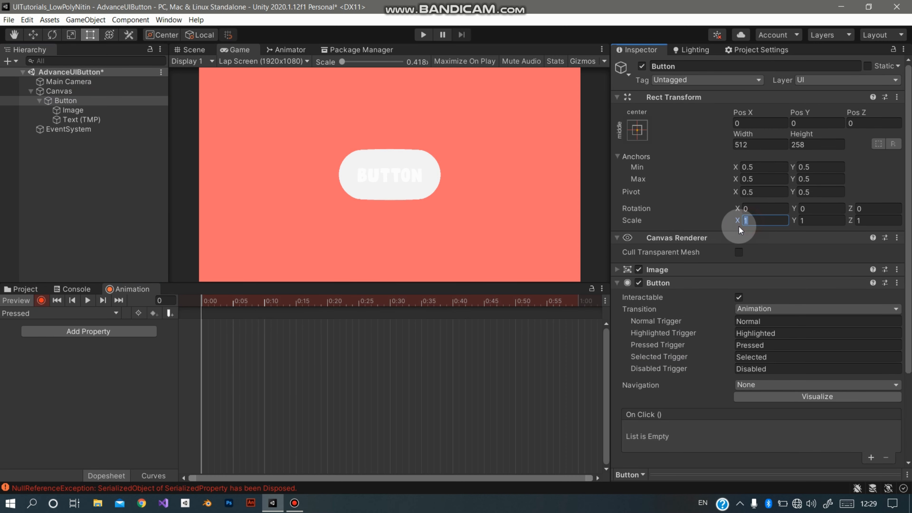
{"action": "left_click_drag", "start_coordinate": [742, 221], "coordinate": [752, 220]}
{"action": "type", "text": "1"}
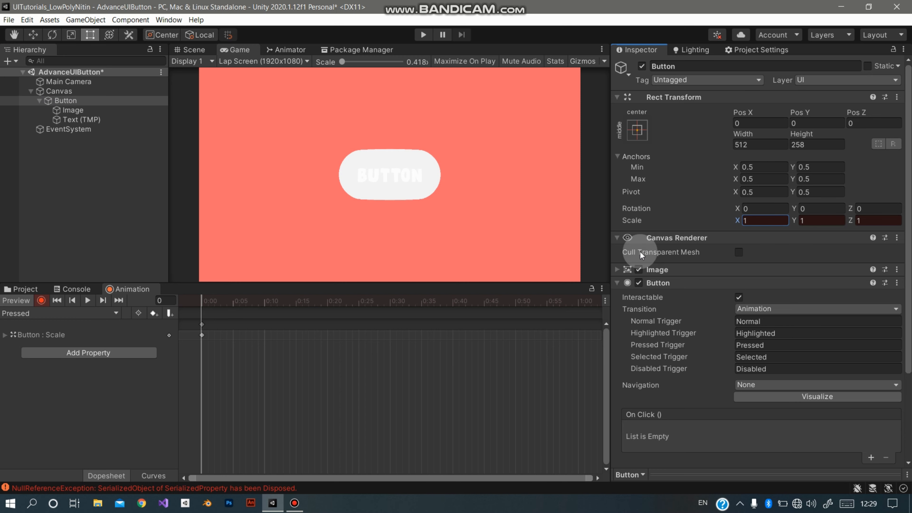
Key the Button's X and Y scale at 1.15 on frame 20 of the Pressed clip
{"action": "left_click_drag", "start_coordinate": [315, 305], "coordinate": [330, 308]}
{"action": "left_click", "coordinate": [667, 192]}
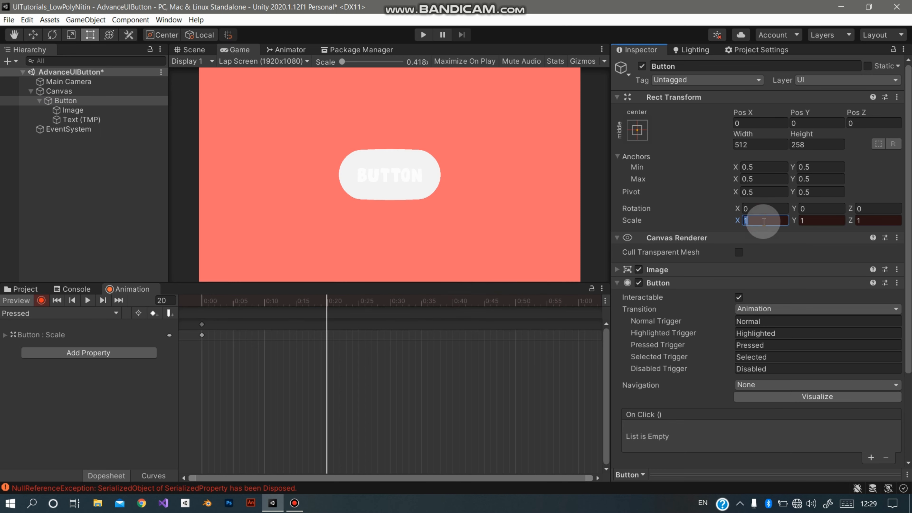
{"action": "type", "text": "1.1"}
{"action": "type", "text": "1.15"}
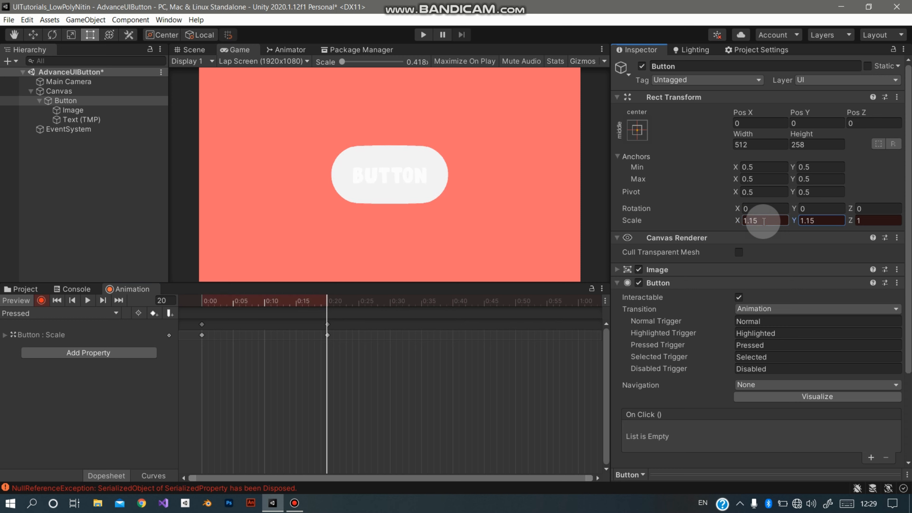
Key the Button's X and Y scale at 0.85 on frame 30
{"action": "left_click", "coordinate": [390, 301]}
{"action": "left_click", "coordinate": [768, 225]}
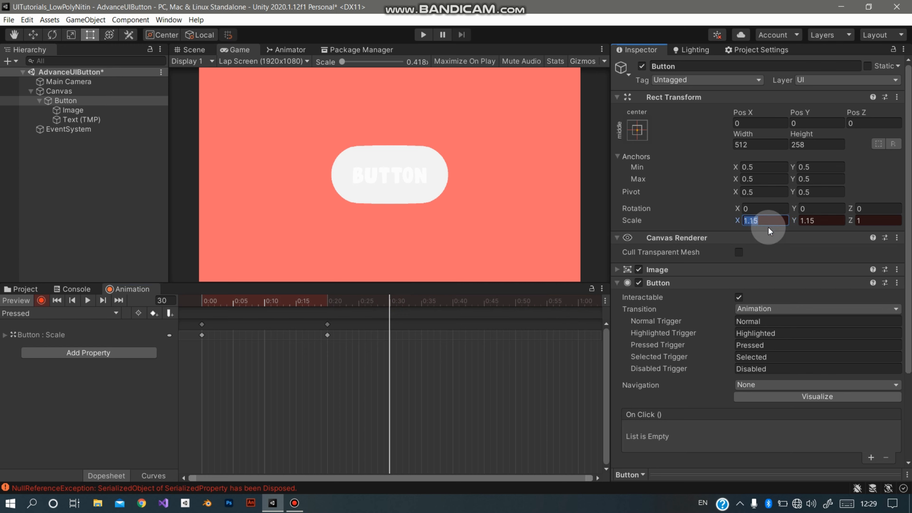
{"action": "type", "text": ".8"}
{"action": "key", "text": "Tab"}
{"action": "type", "text": ".85"}
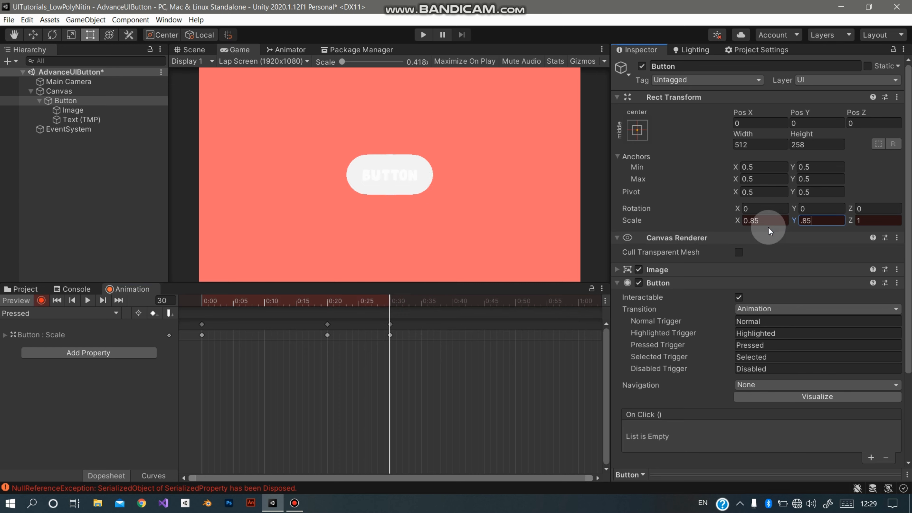
{"action": "key", "text": "Return"}
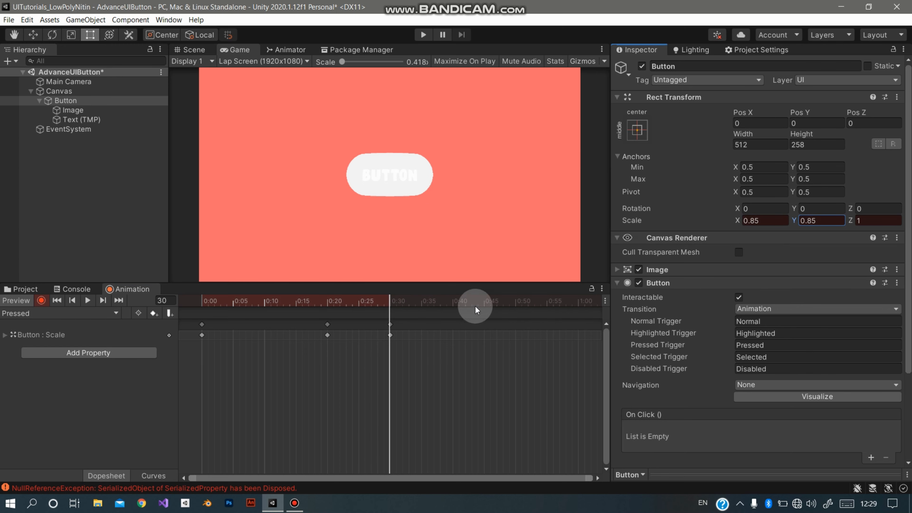
Key the Button's X and Y scale at 1 on frame 40
{"action": "left_click", "coordinate": [452, 301]}
{"action": "left_click", "coordinate": [765, 219]}
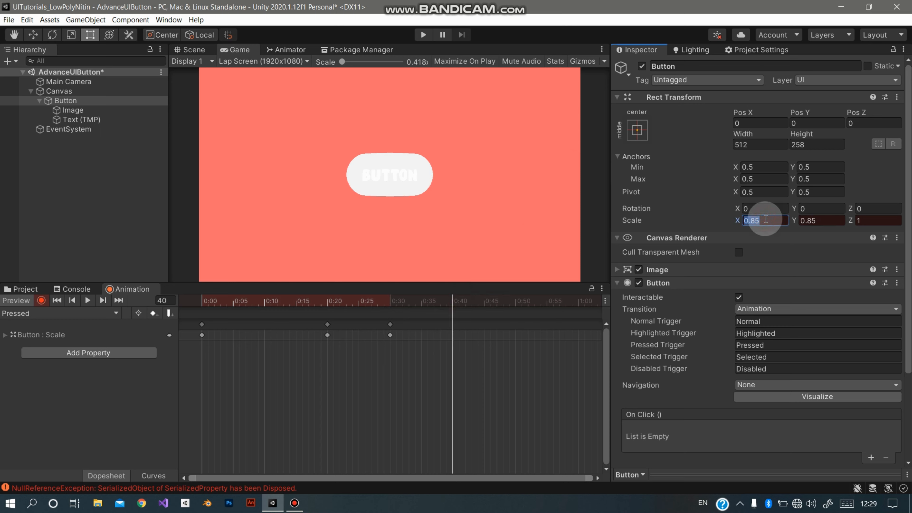
{"action": "type", "text": "1"}
{"action": "key", "text": "Tab"}
{"action": "type", "text": "1"}
{"action": "key", "text": "Tab"}
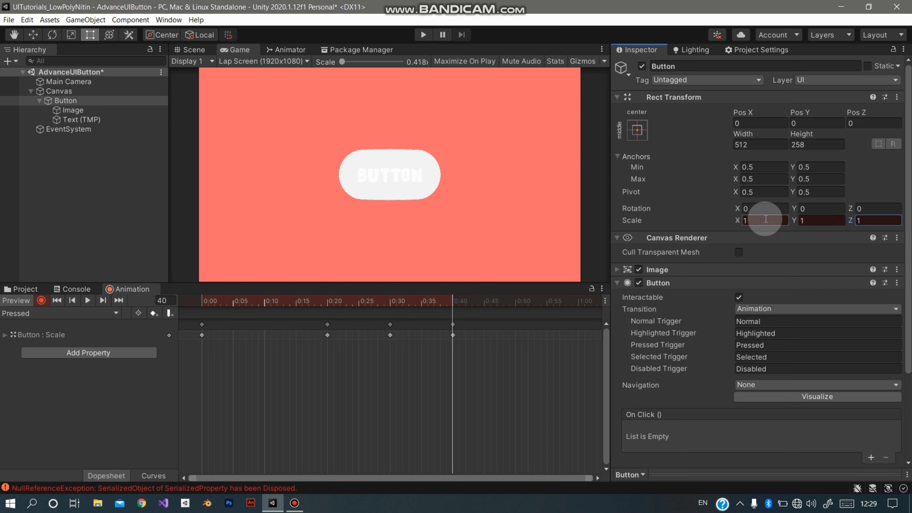
Turn off Loop Time for the Highlighted and Pressed clips in the Animations folder and test the button in Play mode
{"action": "left_click", "coordinate": [24, 289]}
{"action": "left_click", "coordinate": [68, 377]}
{"action": "left_click", "coordinate": [146, 343]}
{"action": "left_click", "coordinate": [535, 229]}
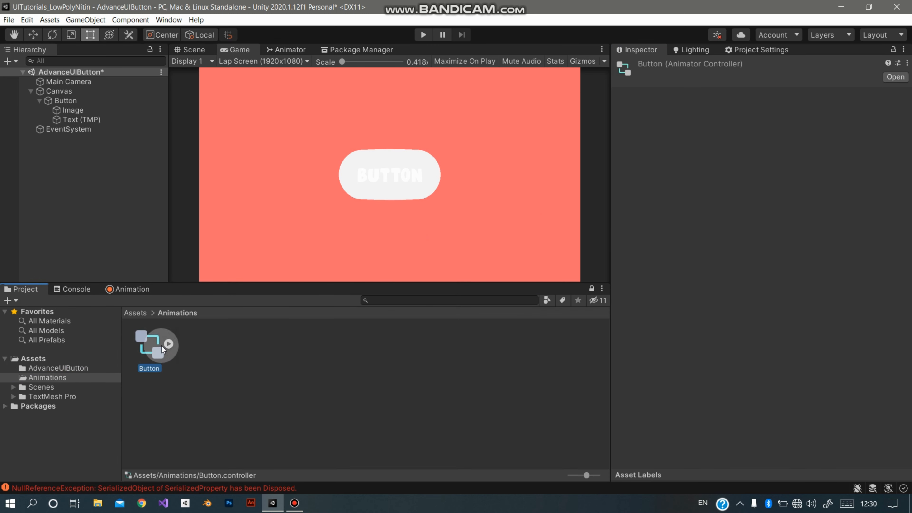
{"action": "left_click", "coordinate": [168, 344]}
{"action": "left_click", "coordinate": [247, 352]}
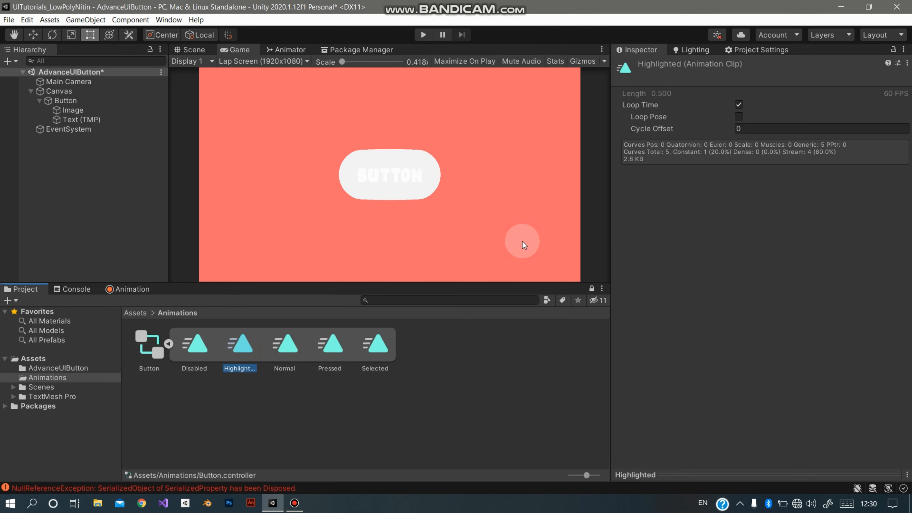
{"action": "left_click", "coordinate": [738, 104]}
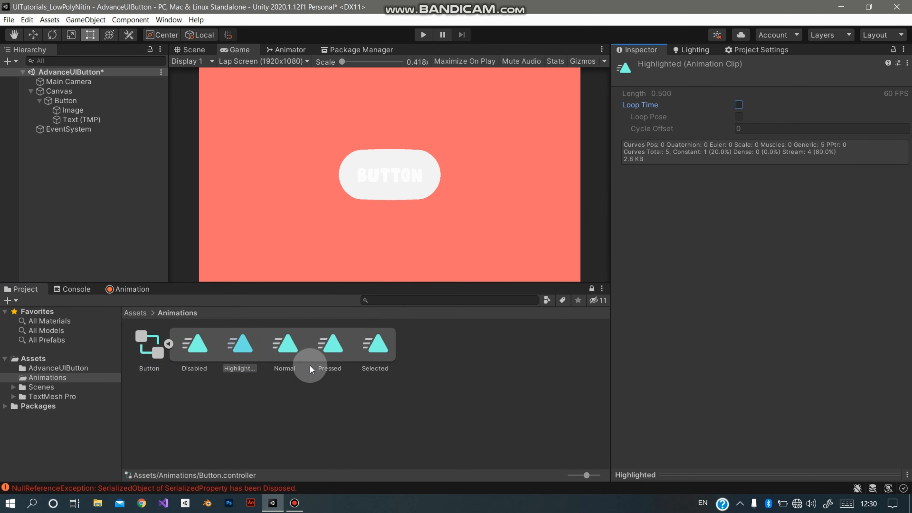
{"action": "left_click", "coordinate": [327, 368]}
{"action": "left_click", "coordinate": [738, 104]}
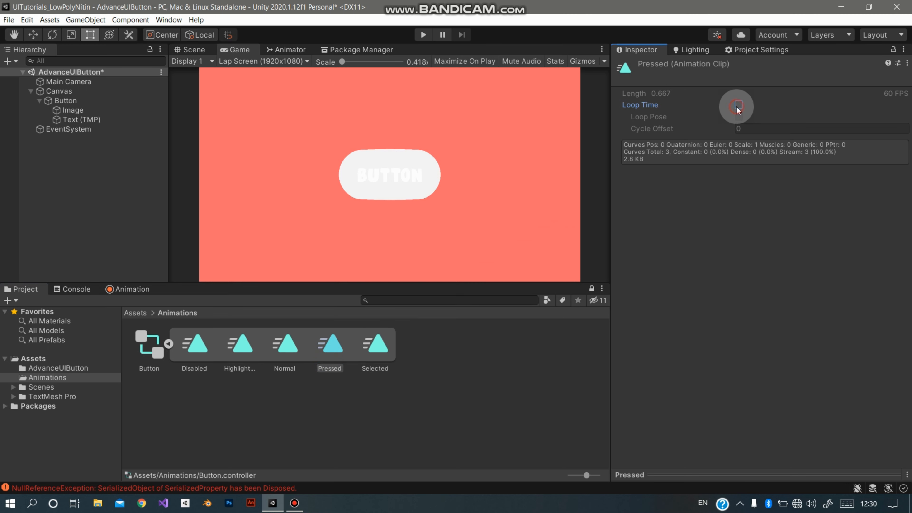
{"action": "left_click", "coordinate": [422, 34]}
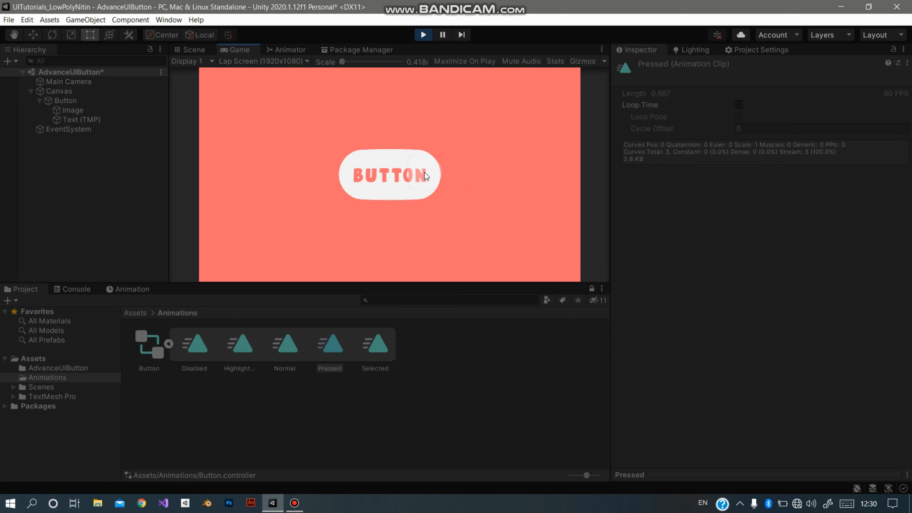
{"action": "left_click", "coordinate": [420, 35]}
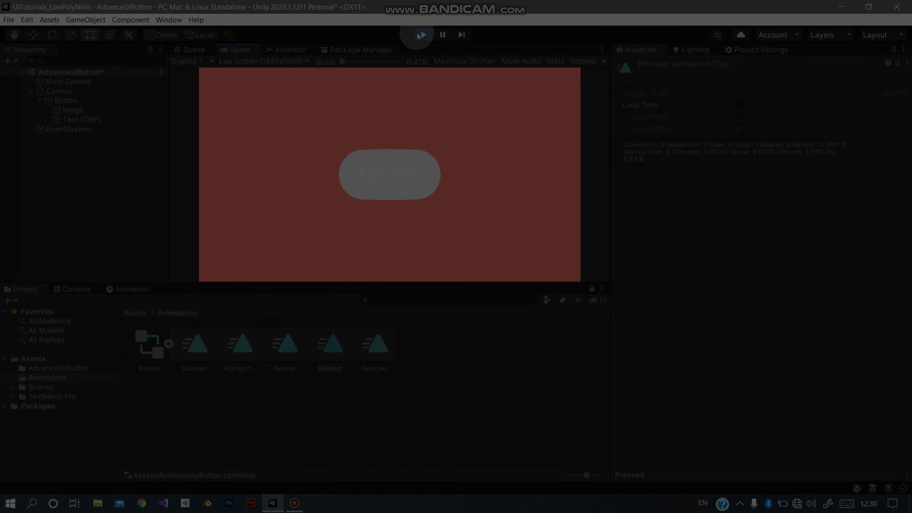
Record the Image's Pos Y at 550 on frame 0 of the Normal clip
{"action": "left_click", "coordinate": [129, 289]}
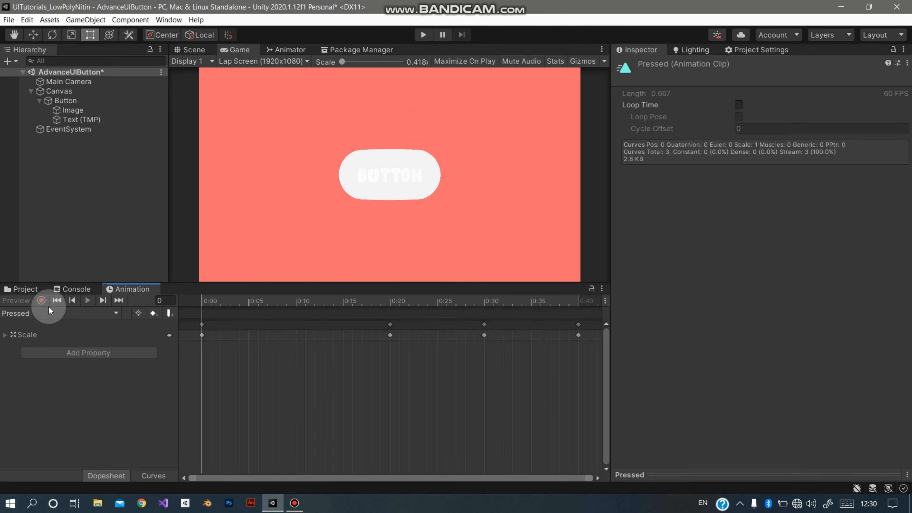
{"action": "left_click", "coordinate": [82, 100]}
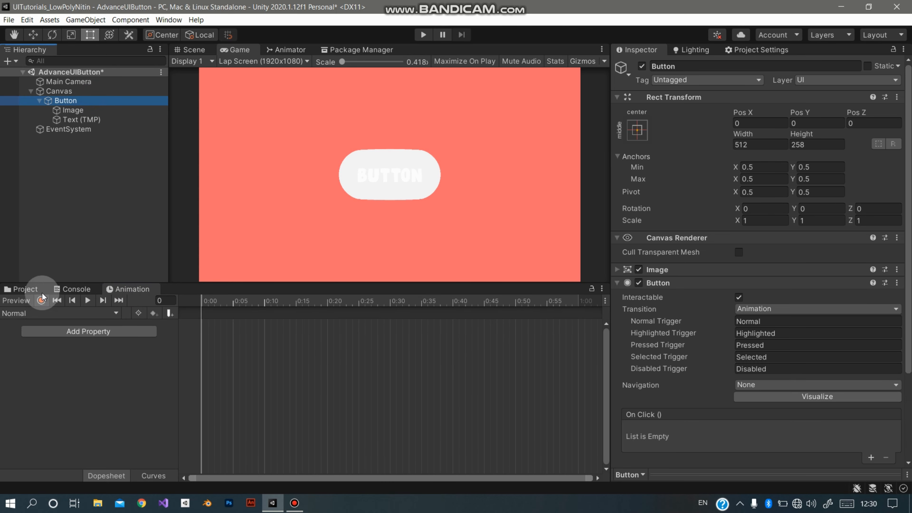
{"action": "left_click", "coordinate": [115, 119]}
{"action": "left_click", "coordinate": [116, 110]}
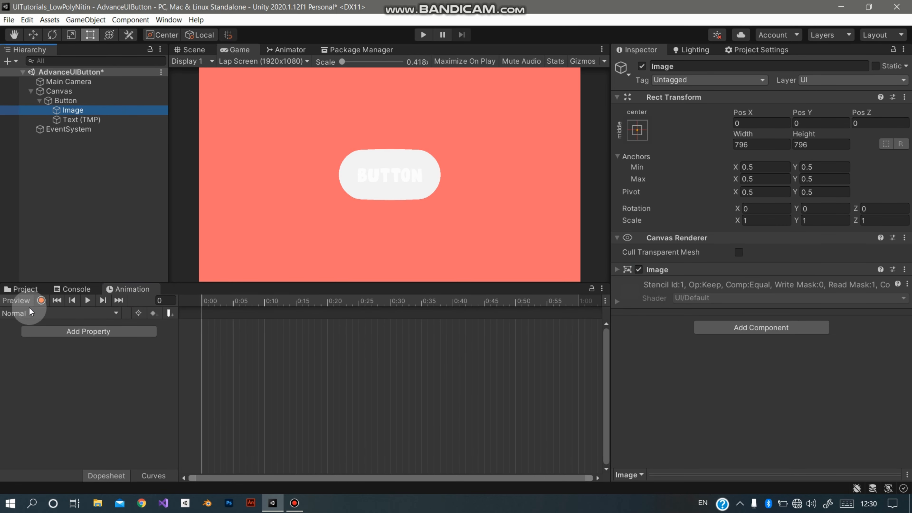
{"action": "left_click", "coordinate": [41, 300]}
{"action": "left_click", "coordinate": [800, 123]}
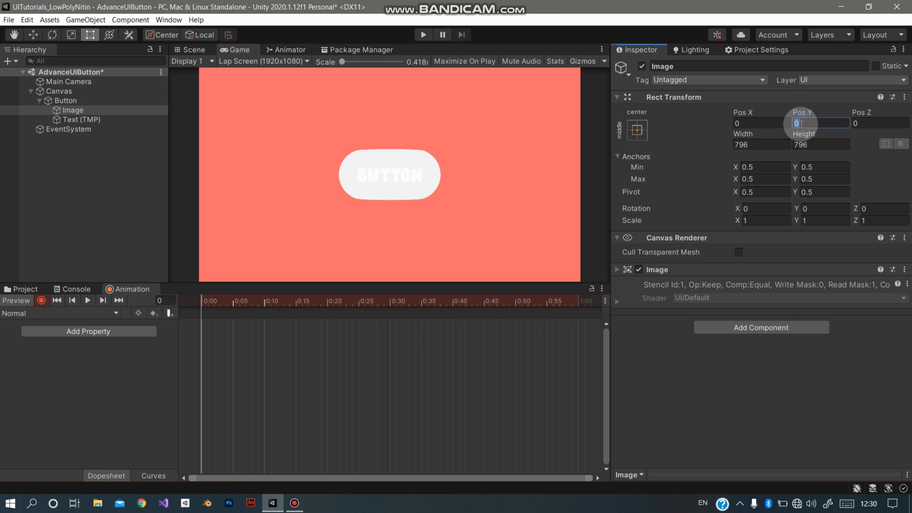
{"action": "type", "text": "550"}
{"action": "key", "text": "Return"}
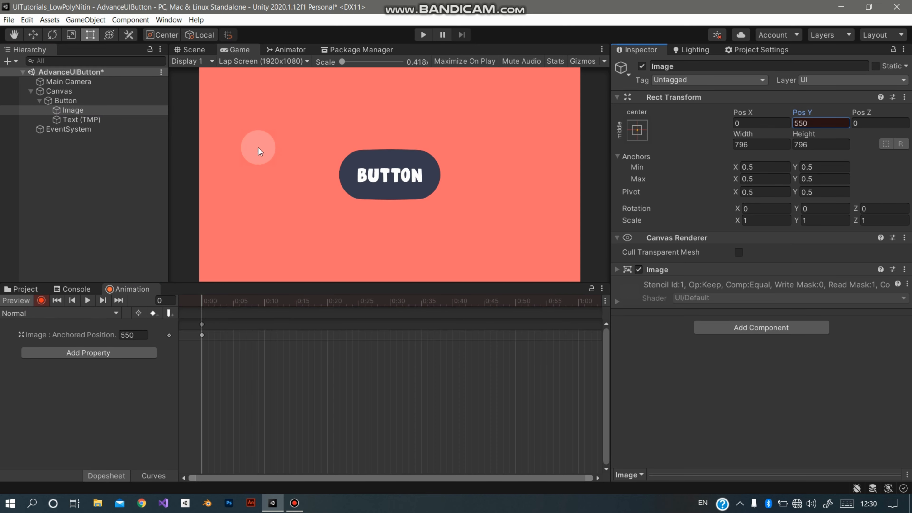
Key the Text (TMP) vertex color as white FFFFFF on frame 0 of the Normal clip
{"action": "left_click", "coordinate": [100, 119]}
{"action": "left_click", "coordinate": [760, 446]}
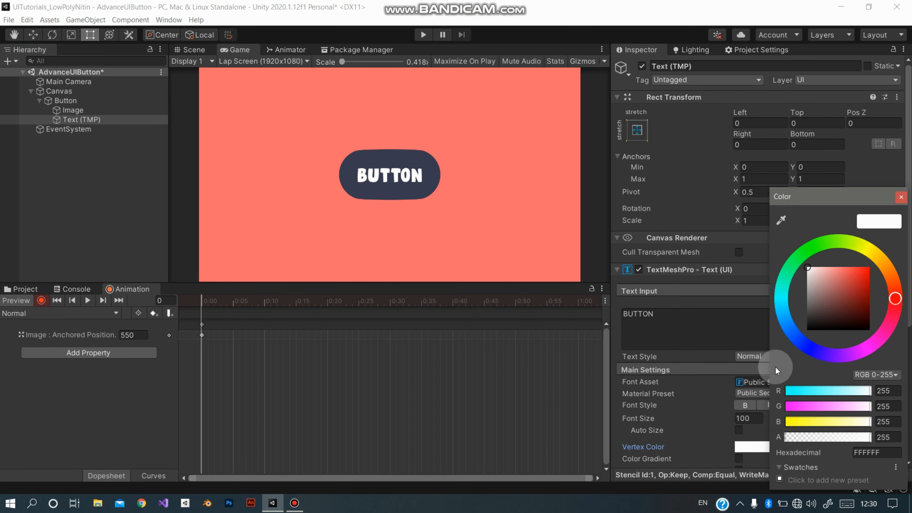
{"action": "left_click_drag", "start_coordinate": [817, 278], "coordinate": [823, 198]}
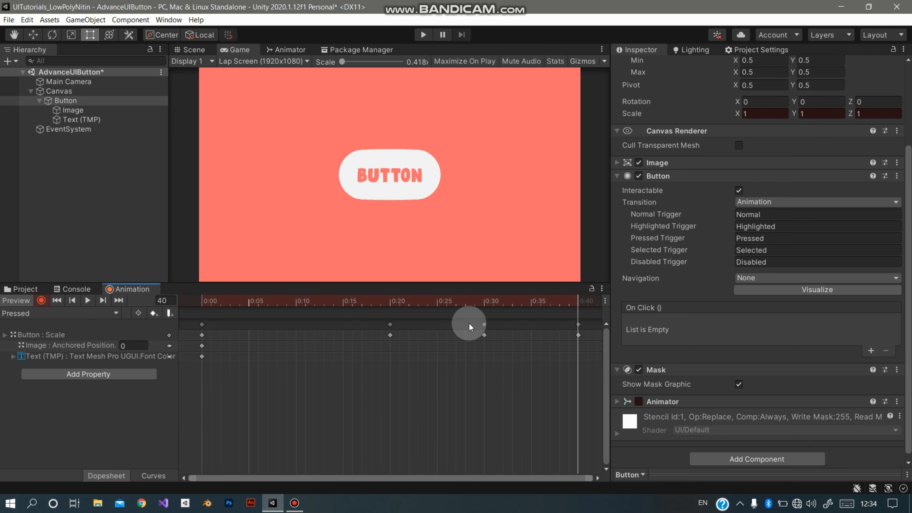
Set the Image's Pos Y key on frame 0 of the Pressed clip to 550
{"action": "left_click_drag", "start_coordinate": [427, 310], "coordinate": [167, 315]}
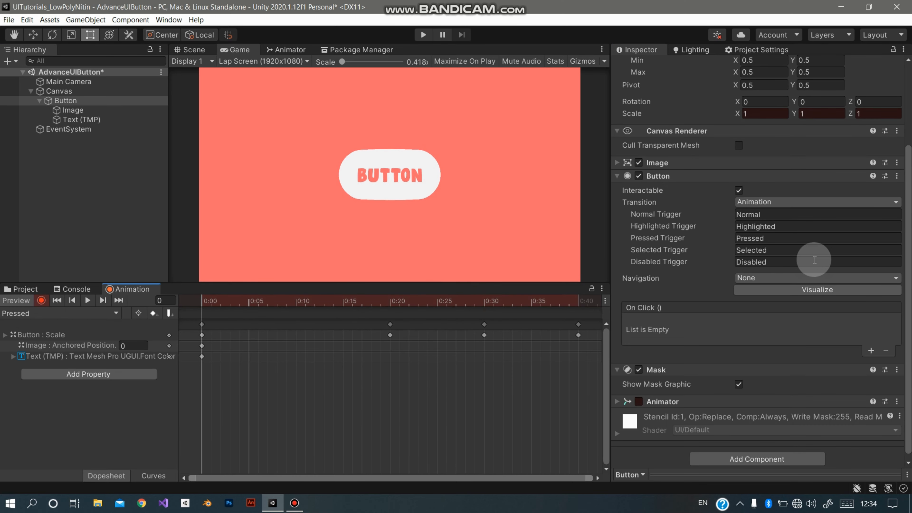
{"action": "scroll", "coordinate": [813, 260], "scroll_direction": "up", "scroll_amount": 5}
{"action": "left_click", "coordinate": [116, 110]}
{"action": "left_click", "coordinate": [799, 122]}
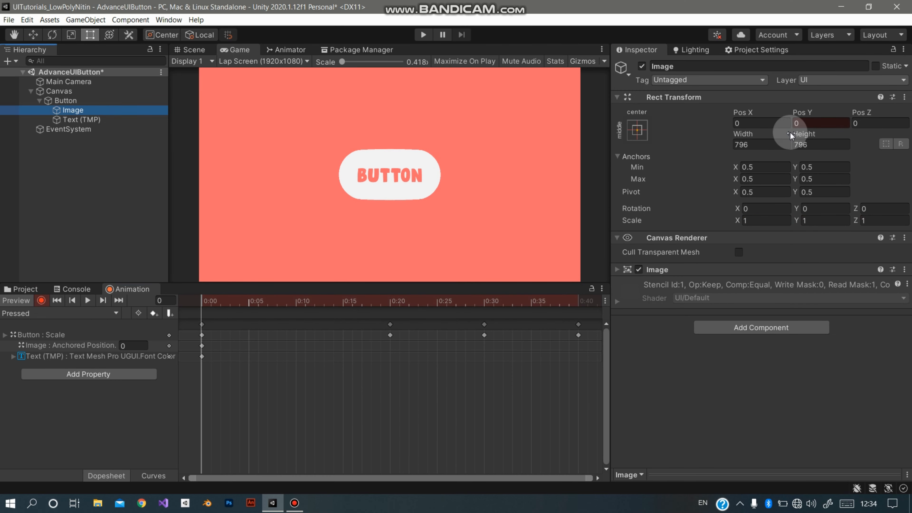
{"action": "left_click", "coordinate": [803, 121]}
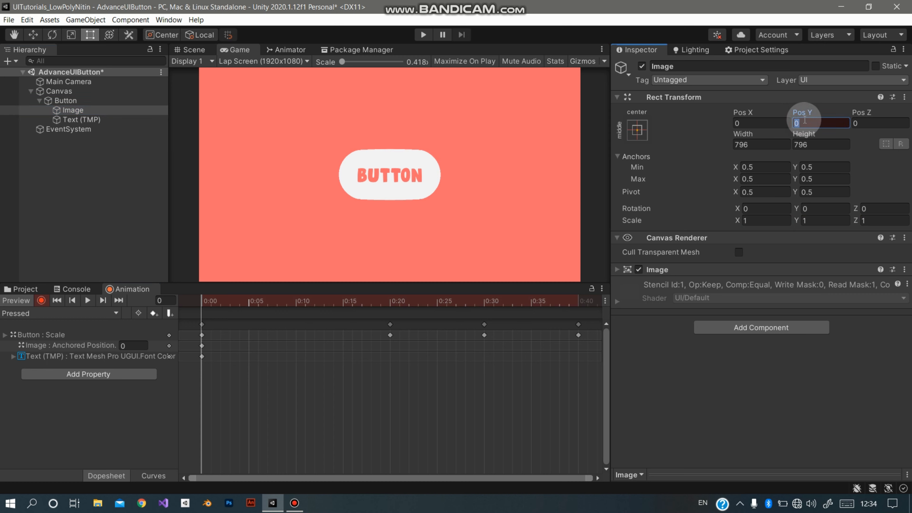
{"action": "type", "text": "550"}
{"action": "left_click", "coordinate": [424, 172]}
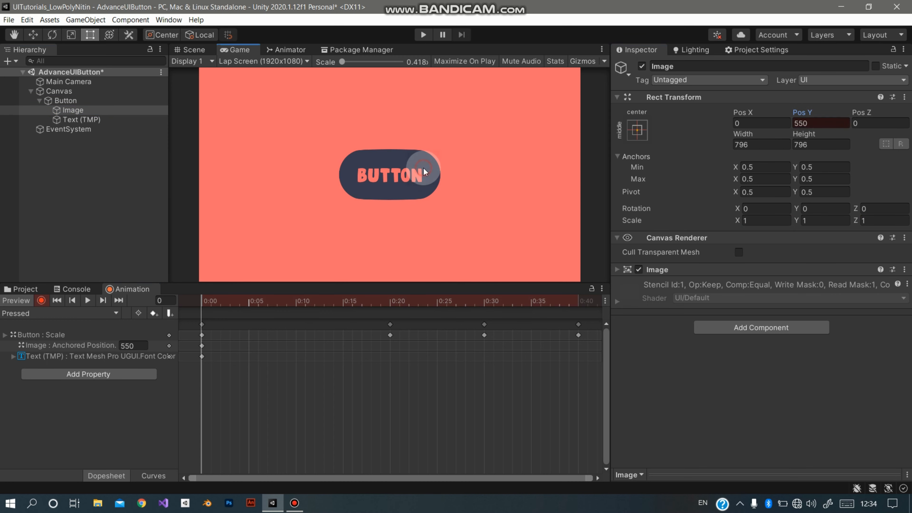
Set the Text (TMP) vertex color key on frame 0 of the Pressed clip to white FFFFFF
{"action": "left_click", "coordinate": [86, 119]}
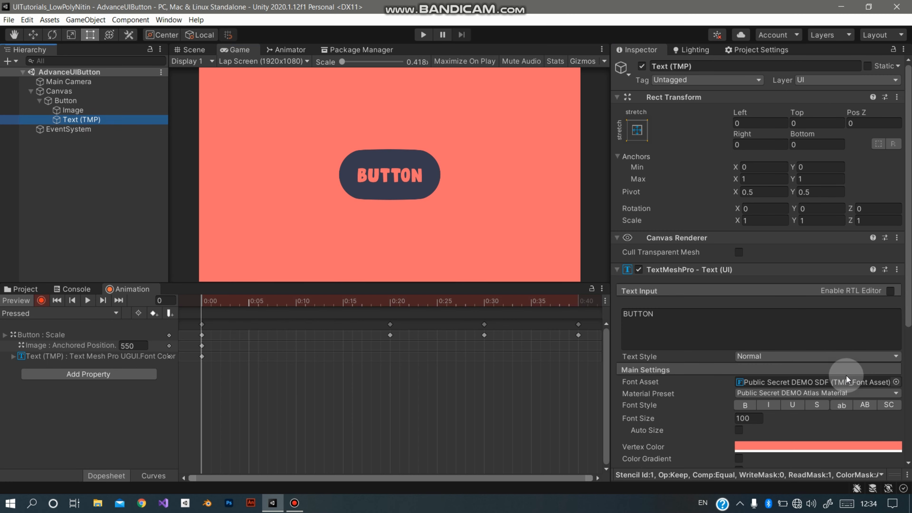
{"action": "left_click", "coordinate": [840, 446]}
{"action": "left_click_drag", "start_coordinate": [808, 288], "coordinate": [762, 214]}
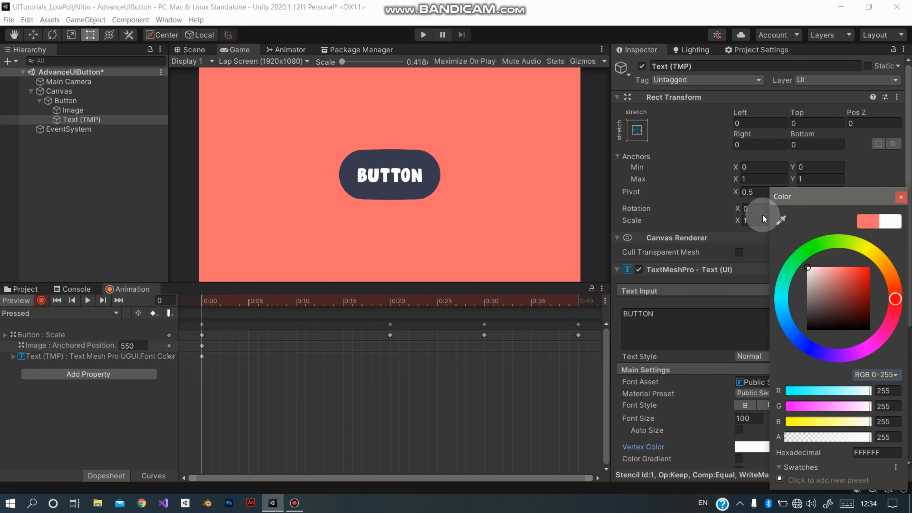
{"action": "left_click", "coordinate": [902, 196]}
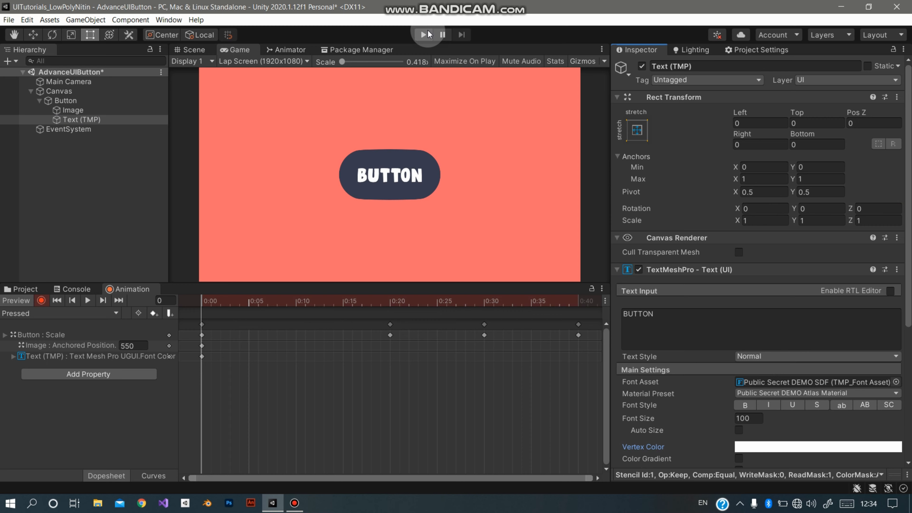
Test the button's hover and press animations in Play mode, then stop playback
{"action": "left_click", "coordinate": [424, 34]}
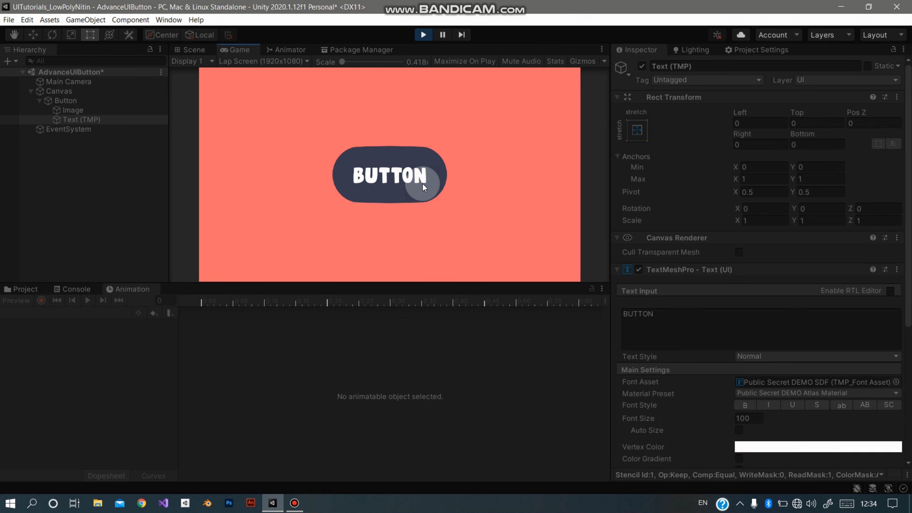
{"action": "left_click", "coordinate": [481, 61]}
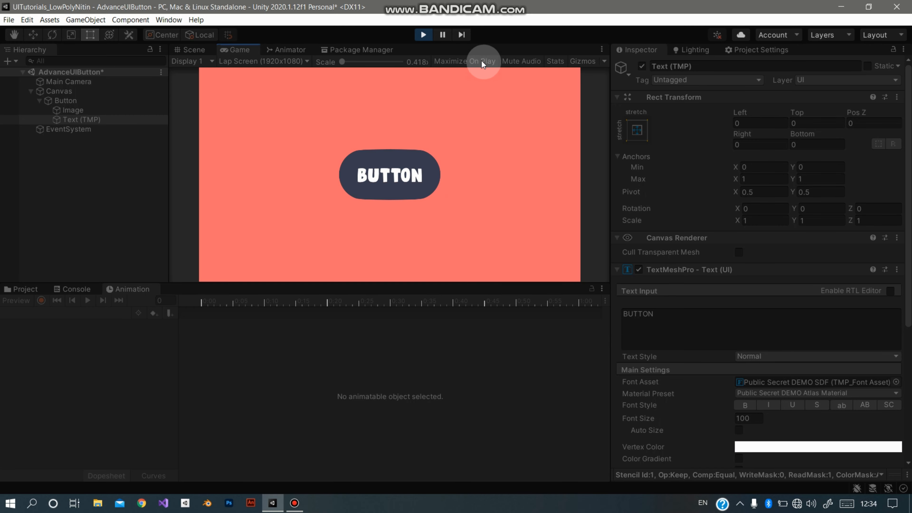
{"action": "left_click", "coordinate": [425, 34]}
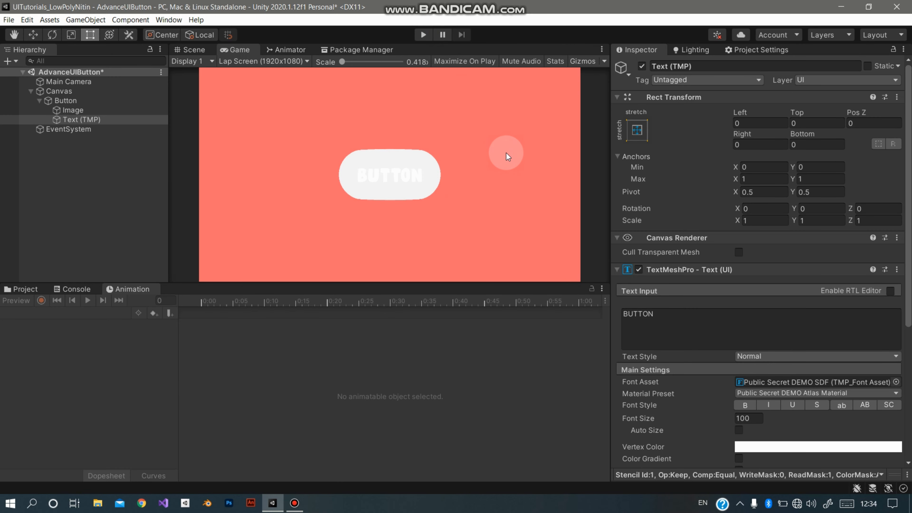